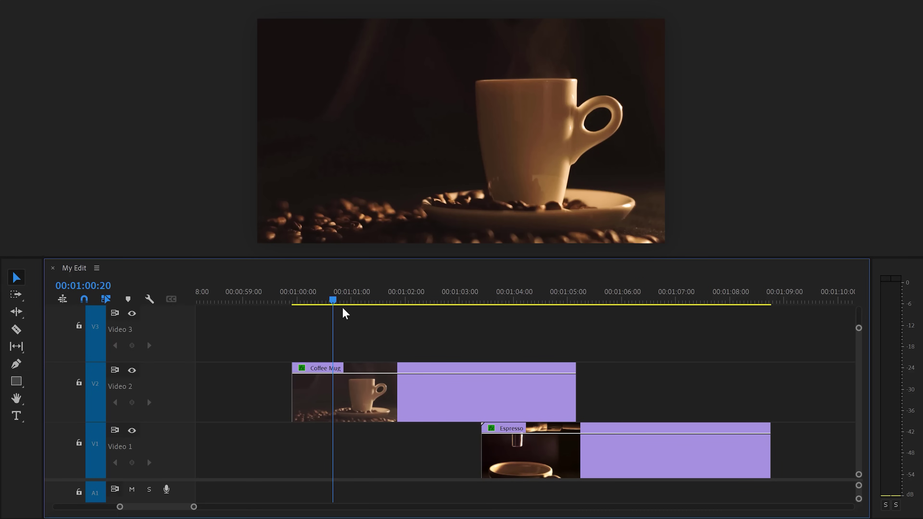
# Split the Coffee Mug clip on Video 2 where the Espresso clip begins.
pyautogui.moveTo(334, 301); pyautogui.dragTo(482, 301)
pyautogui.click(510, 392)
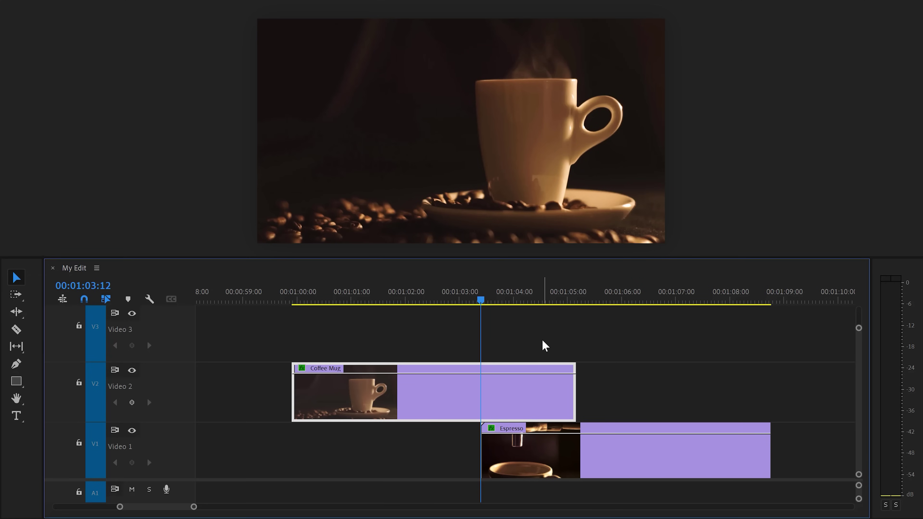
pyautogui.hotkey('ctrl', 'k')
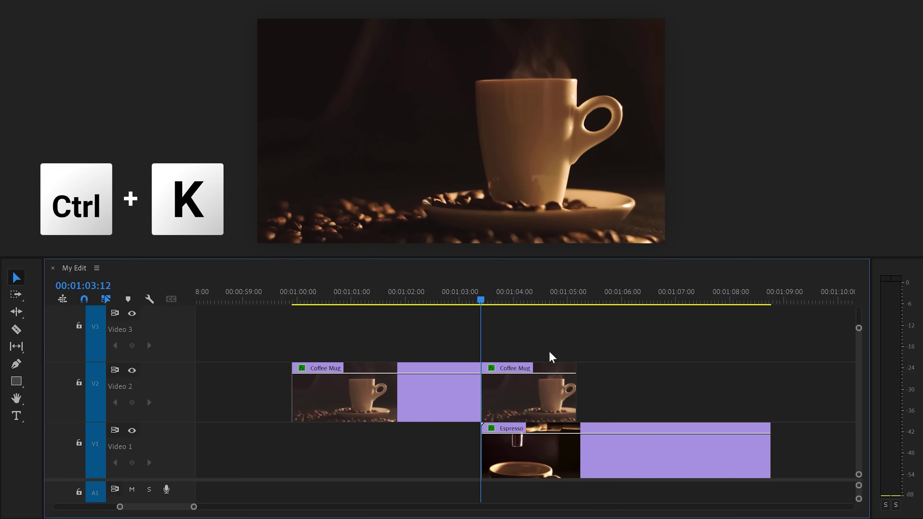
# Alt-drag a copy of the second Coffee Mug piece onto Video 3 and select it.
pyautogui.keyDown('alt'); pyautogui.moveTo(531, 404); pyautogui.dragTo(530, 338); pyautogui.keyUp('alt')
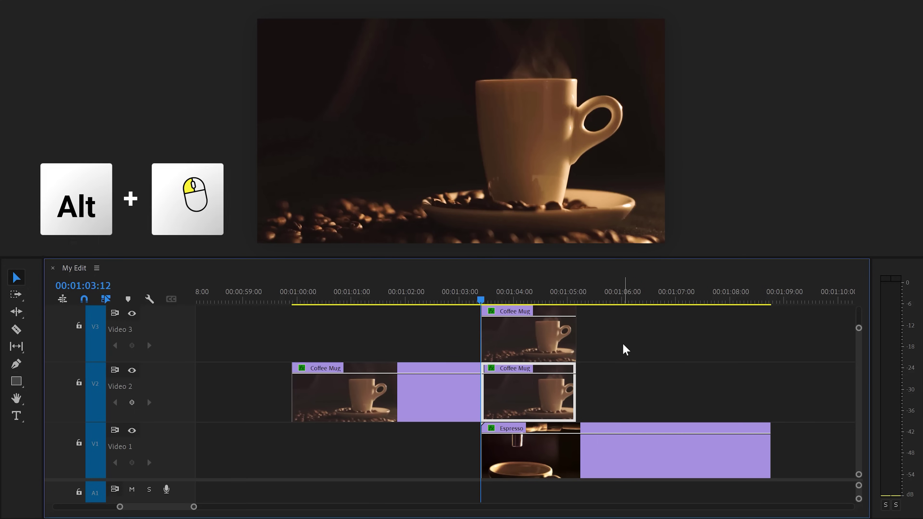
pyautogui.click(510, 300)
pyautogui.click(523, 334)
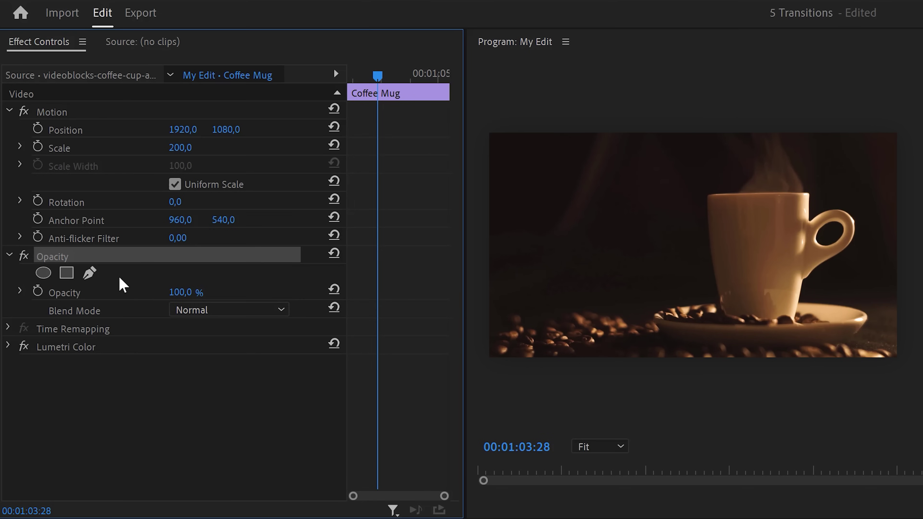
# Start a freeform Opacity mask and trace points along the saucer to the cup's base.
pyautogui.click(90, 272)
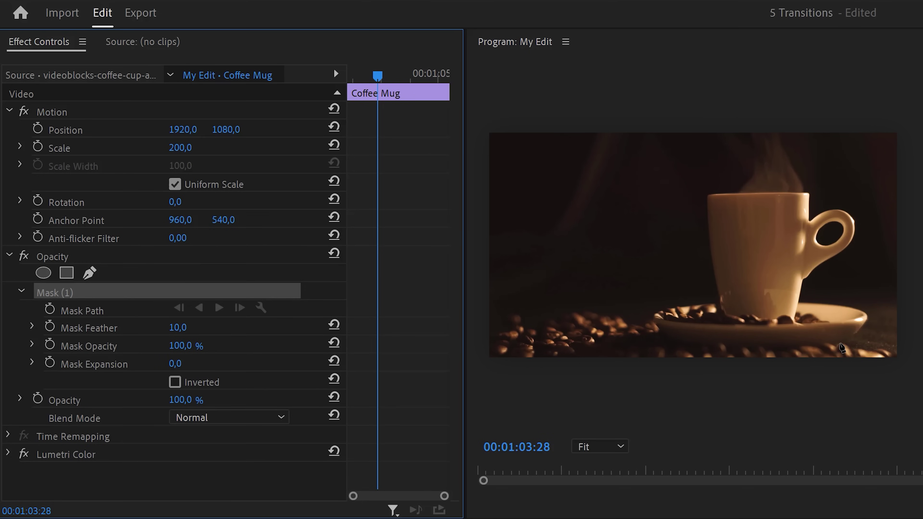
pyautogui.click(840, 343)
pyautogui.click(744, 349)
pyautogui.click(665, 338)
pyautogui.click(654, 320)
pyautogui.moveTo(683, 305); pyautogui.dragTo(706, 303)
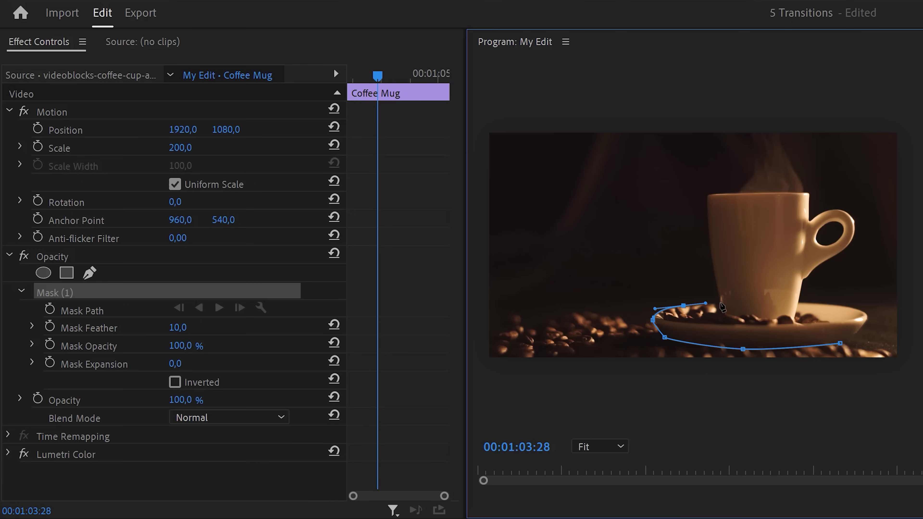
pyautogui.click(721, 302)
# Continue the mask up the cup, across the rim, around the handle, and close it.
pyautogui.click(708, 196)
pyautogui.click(805, 193)
pyautogui.click(810, 200)
pyautogui.click(808, 221)
pyautogui.click(845, 211)
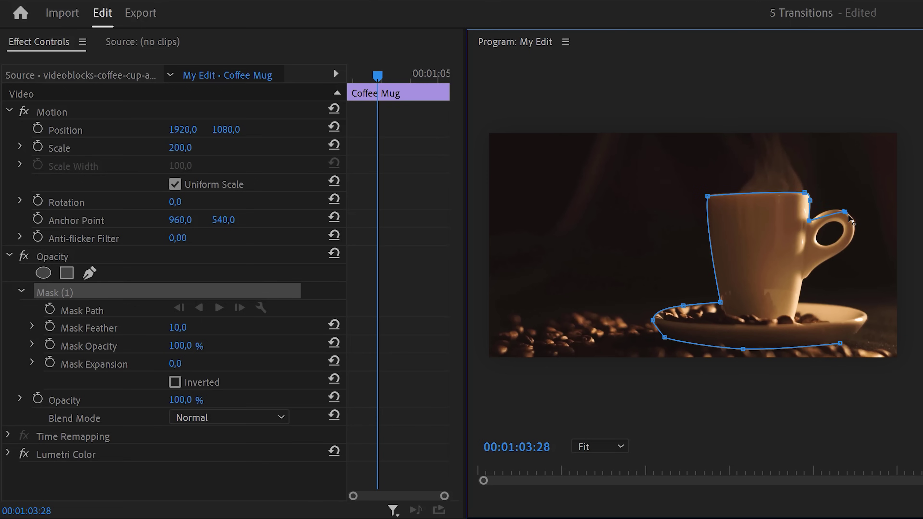
pyautogui.moveTo(849, 218); pyautogui.dragTo(807, 279)
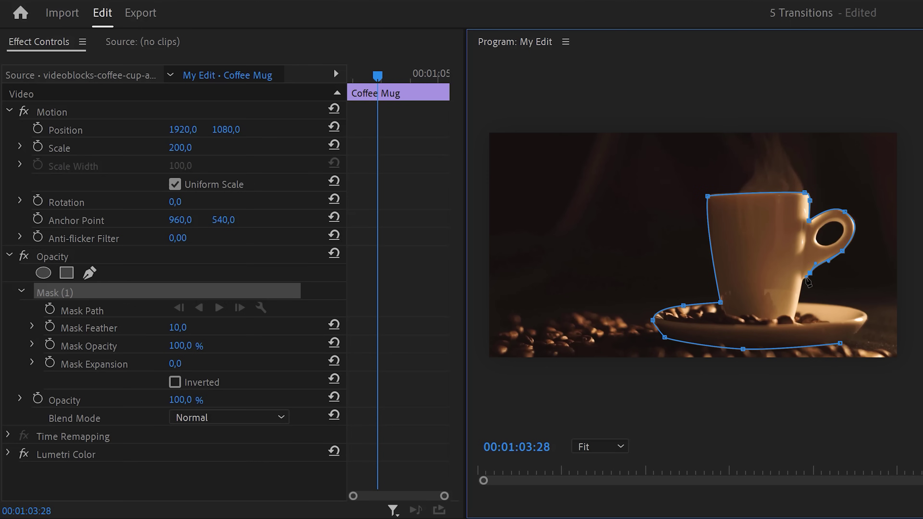
pyautogui.click(868, 317)
pyautogui.click(840, 343)
pyautogui.click(801, 349)
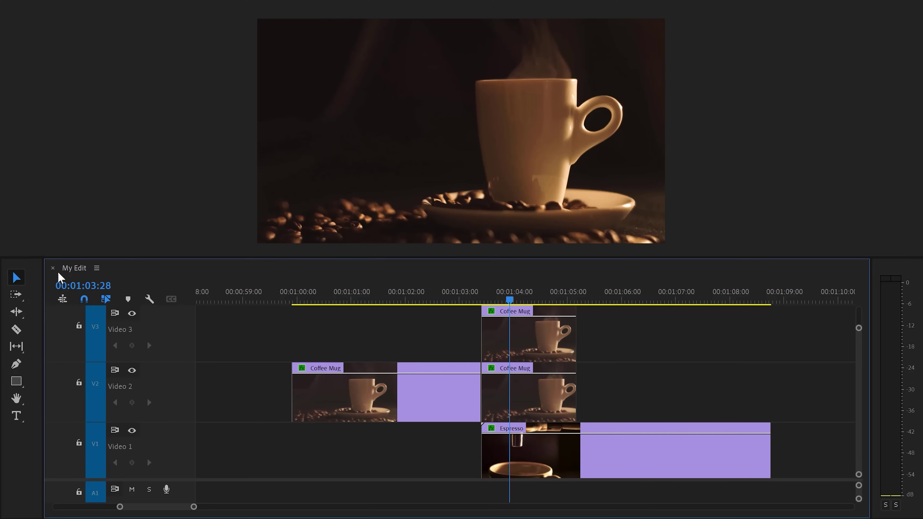
# Nest the Video 3 Coffee Mug copy as 'Masked Mug' and apply the Transform effect.
pyautogui.rightClick(544, 343)
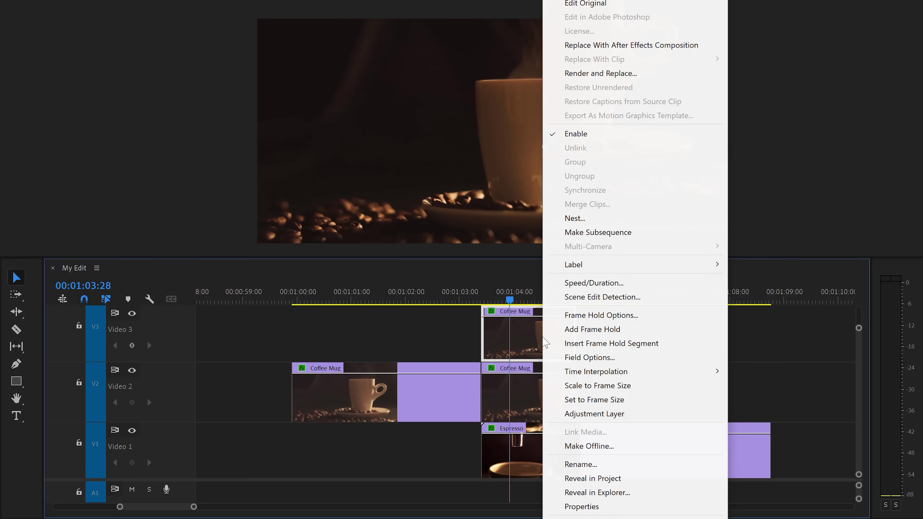
pyautogui.click(578, 218)
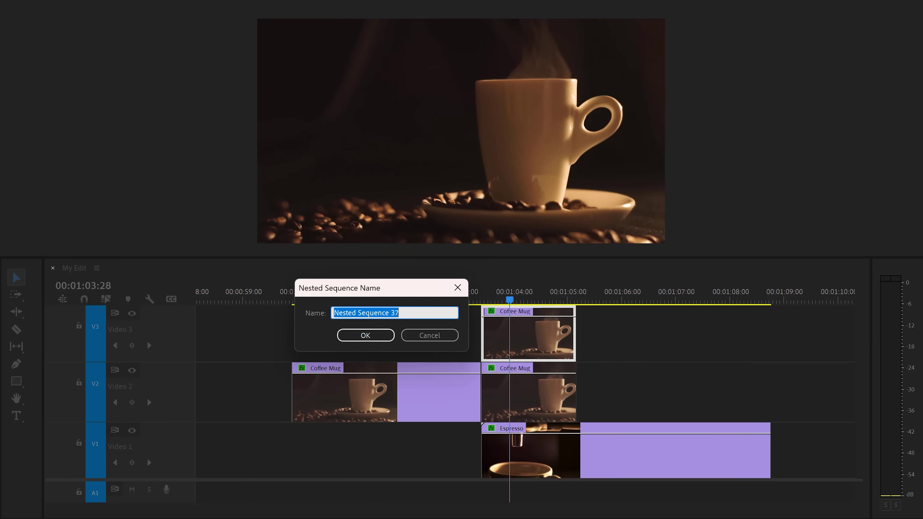
pyautogui.write('Masked Mug')
pyautogui.click(377, 338)
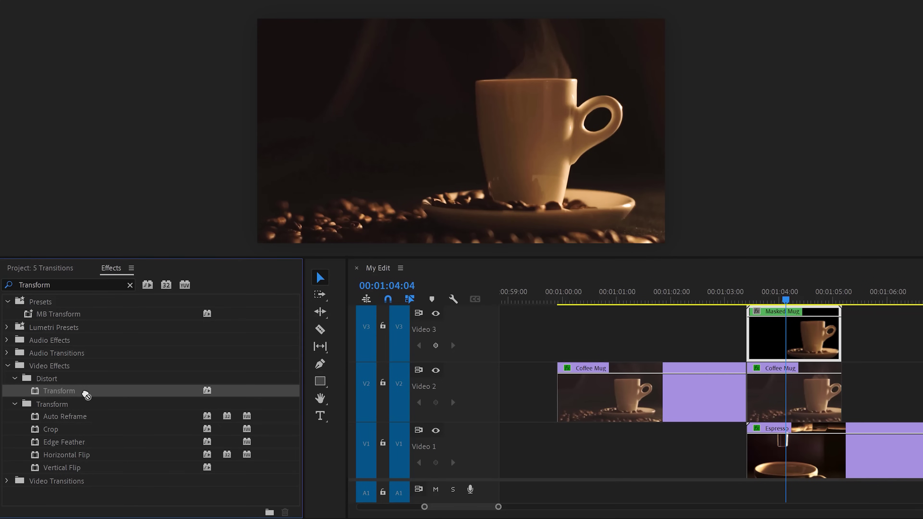
pyautogui.moveTo(86, 395); pyautogui.dragTo(513, 335)
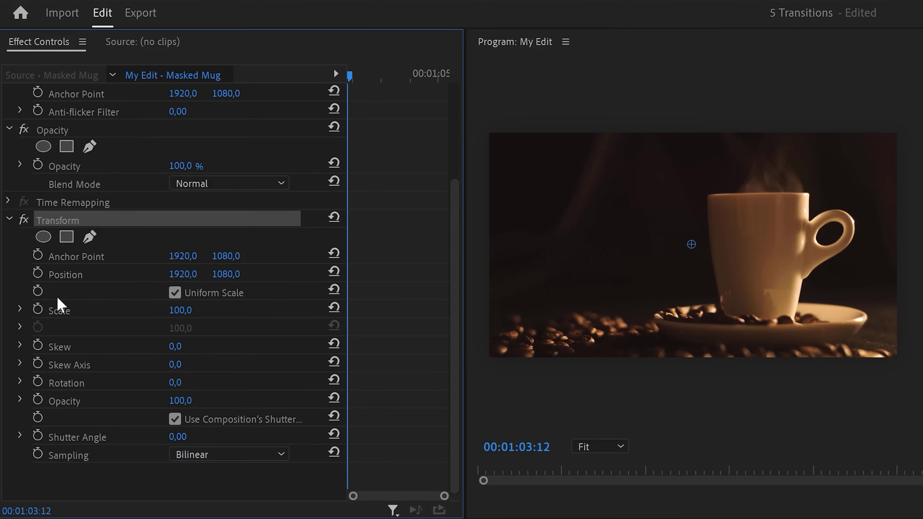
# Keyframe Transform Scale and Position, zooming Masked Mug to scale 190 at -826, 814 by 01:03:28.
pyautogui.click(38, 309)
pyautogui.click(38, 273)
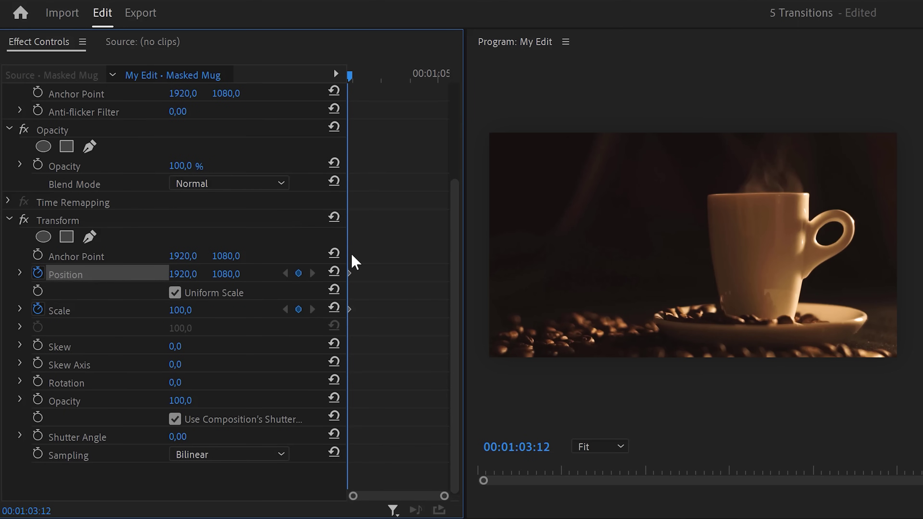
pyautogui.moveTo(352, 76); pyautogui.dragTo(382, 75)
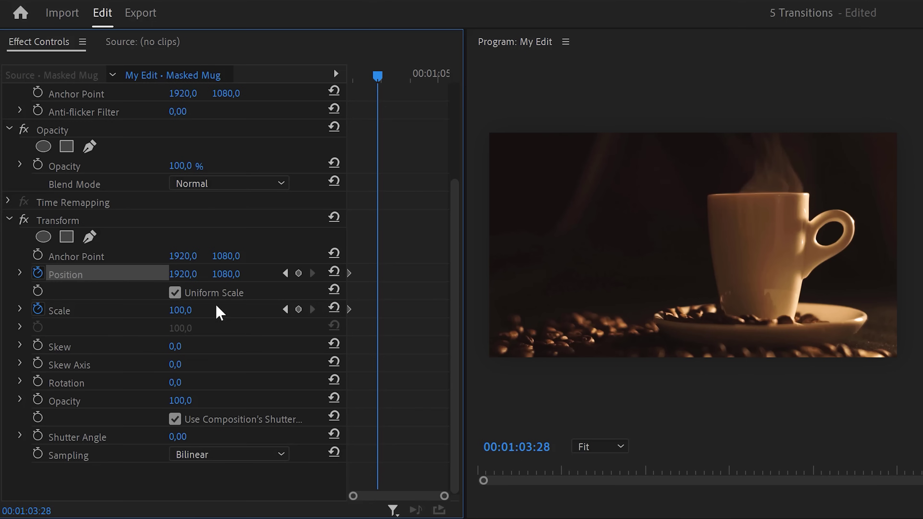
pyautogui.moveTo(192, 310); pyautogui.dragTo(218, 310)
pyautogui.moveTo(223, 274); pyautogui.dragTo(90, 276)
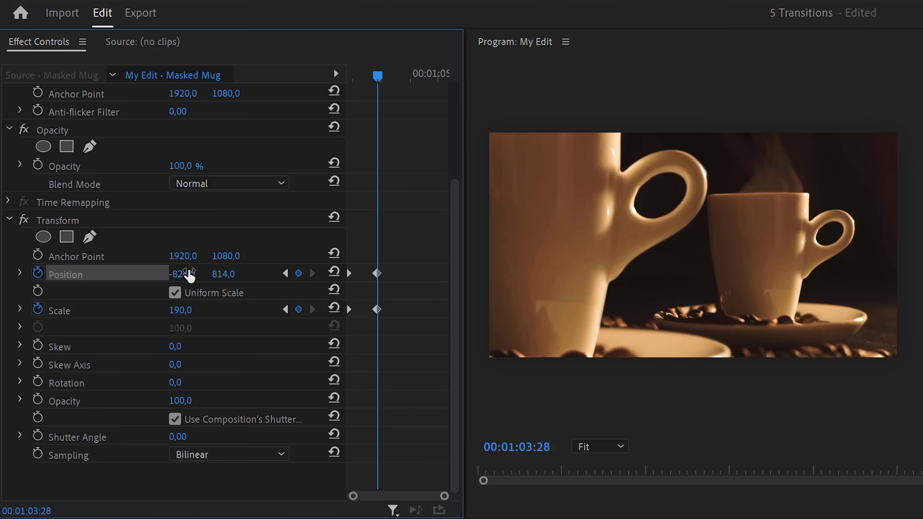
# Add a hold Position keyframe at 01:04:11, then slide the mug to X 4793 at 01:05:00.
pyautogui.moveTo(380, 76); pyautogui.dragTo(407, 72)
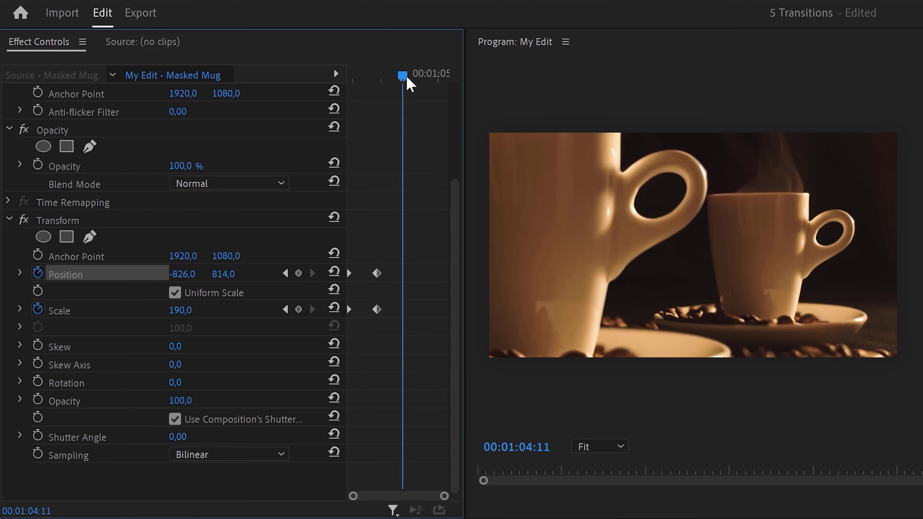
pyautogui.click(299, 273)
pyautogui.moveTo(407, 74); pyautogui.dragTo(447, 82)
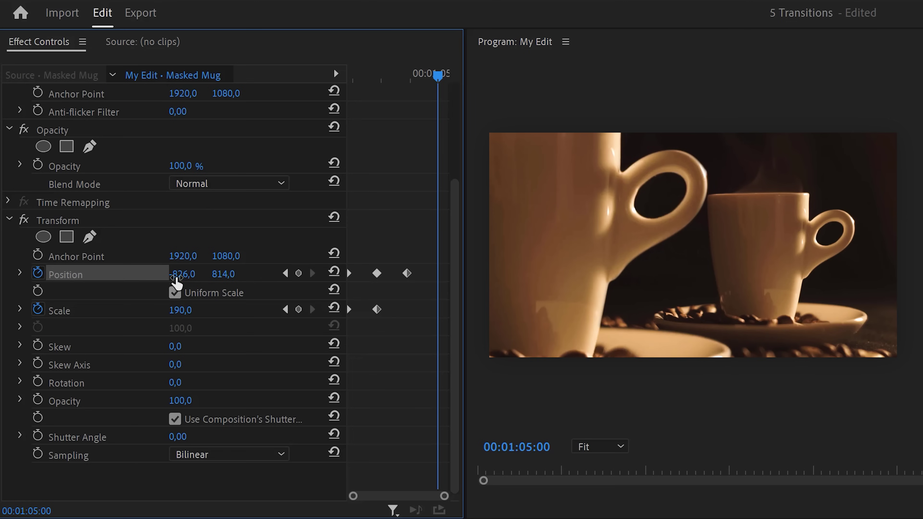
pyautogui.moveTo(178, 274); pyautogui.dragTo(319, 274)
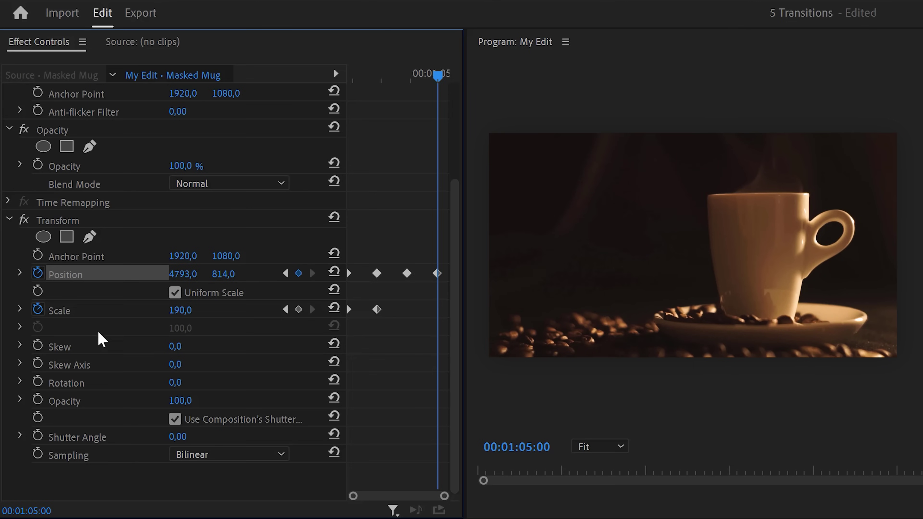
# Ease the Masked Mug's Position and Scale keyframes into smooth bell-shaped velocity curves.
pyautogui.click(20, 309)
pyautogui.click(21, 273)
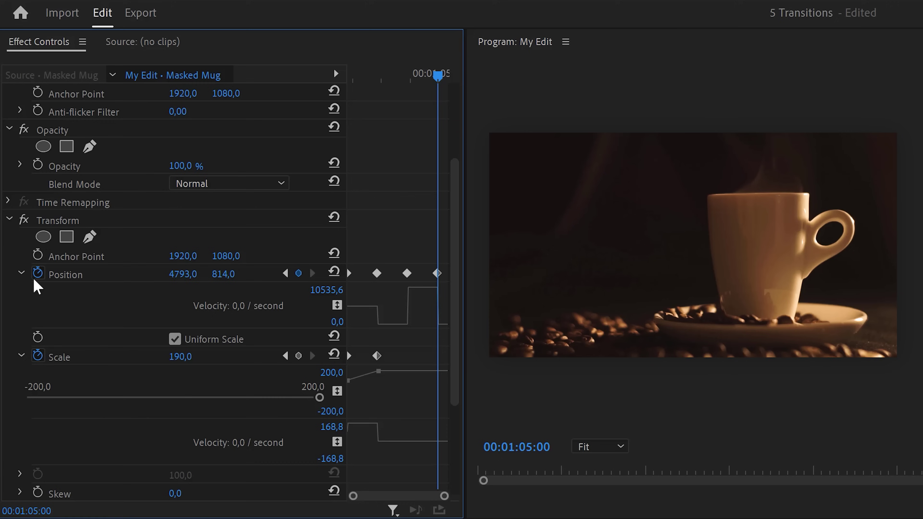
pyautogui.click(351, 274)
pyautogui.moveTo(350, 308); pyautogui.dragTo(359, 325)
pyautogui.click(377, 273)
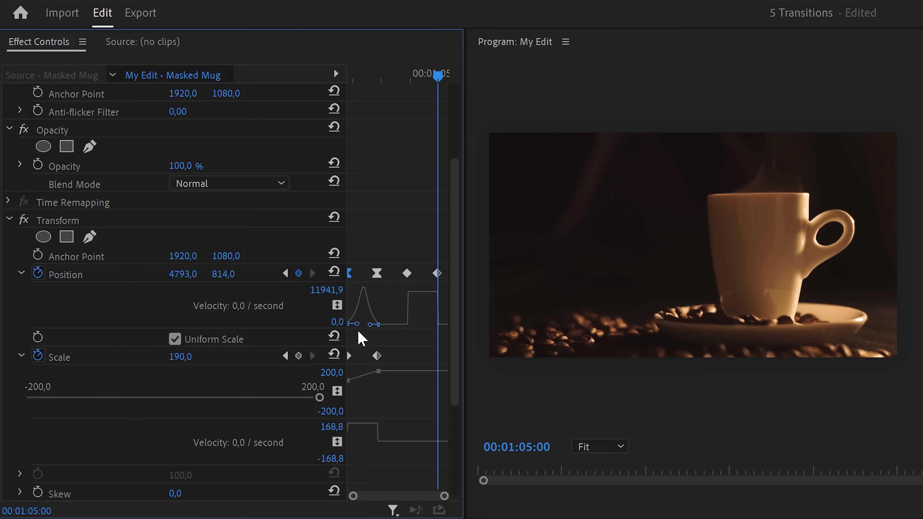
pyautogui.moveTo(356, 424); pyautogui.dragTo(375, 441)
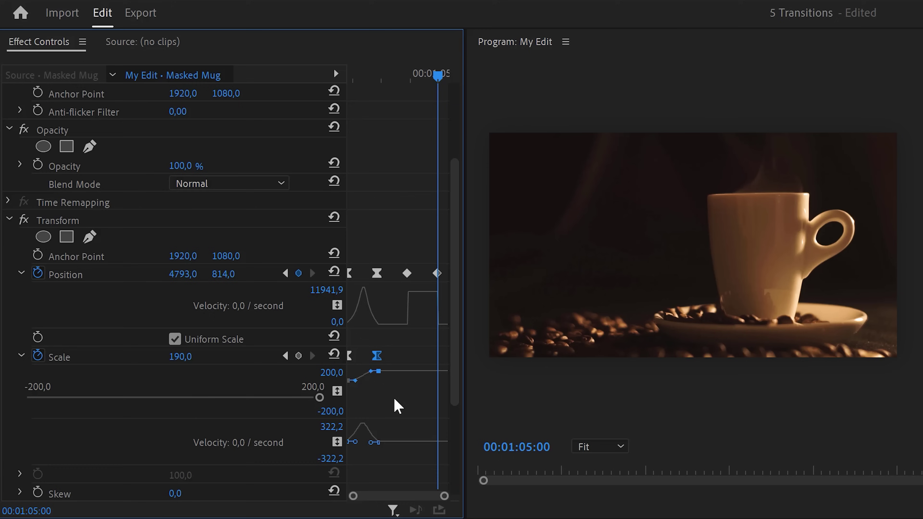
pyautogui.click(407, 273)
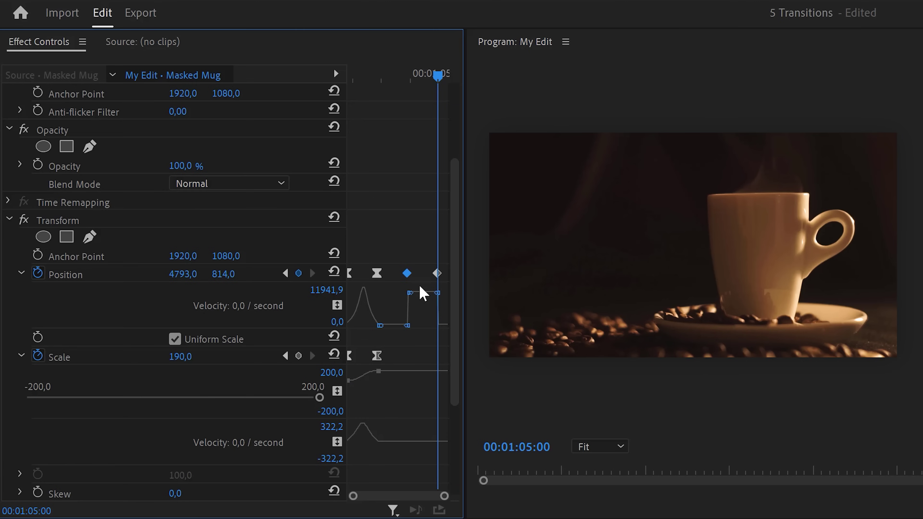
pyautogui.moveTo(422, 311); pyautogui.dragTo(462, 422)
# Edit the Transform Shutter Angle value, entering 1.
pyautogui.scroll(-1, 454, 358)
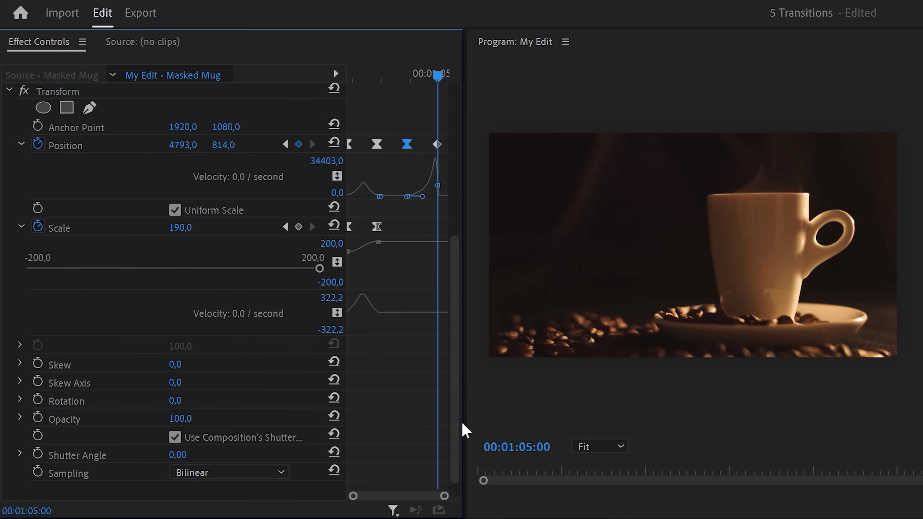
pyautogui.click(177, 454)
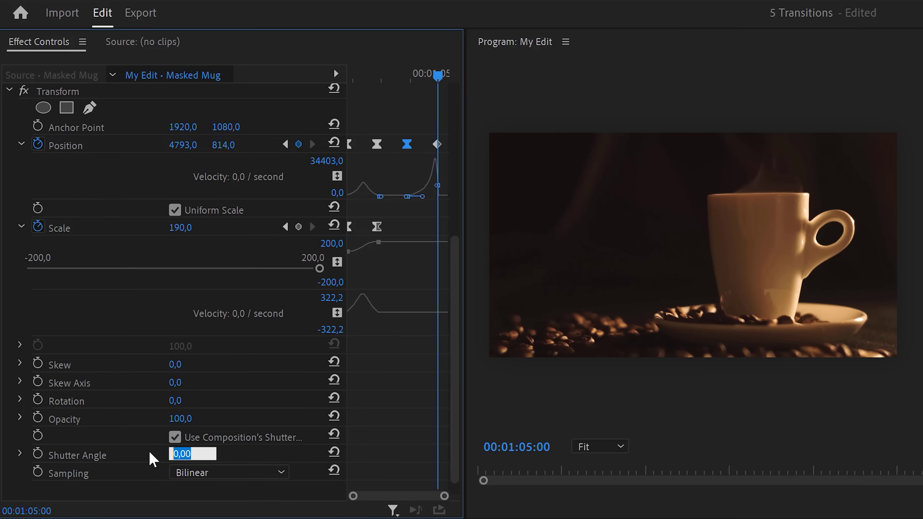
pyautogui.write('1')
pyautogui.scroll(-1, 388, 255)
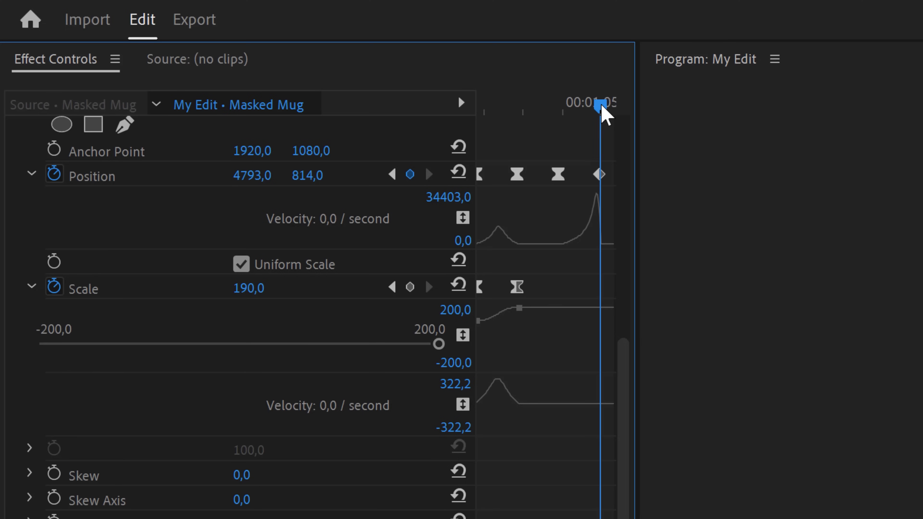
pyautogui.moveTo(438, 81); pyautogui.dragTo(412, 79)
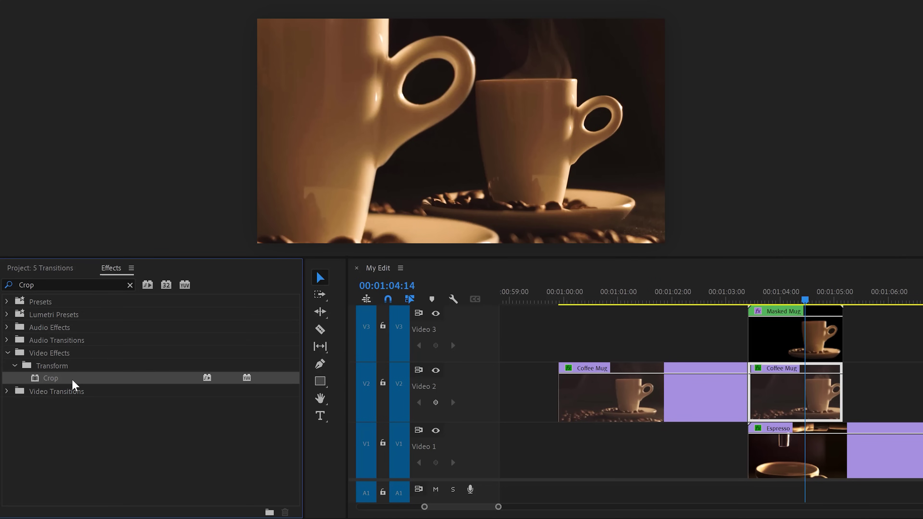
# Apply Crop to the Video 2 Coffee Mug and keyframe Crop Left from 0% at 01:04:14 to 100% at 01:04:29.
pyautogui.moveTo(74, 385); pyautogui.dragTo(500, 393)
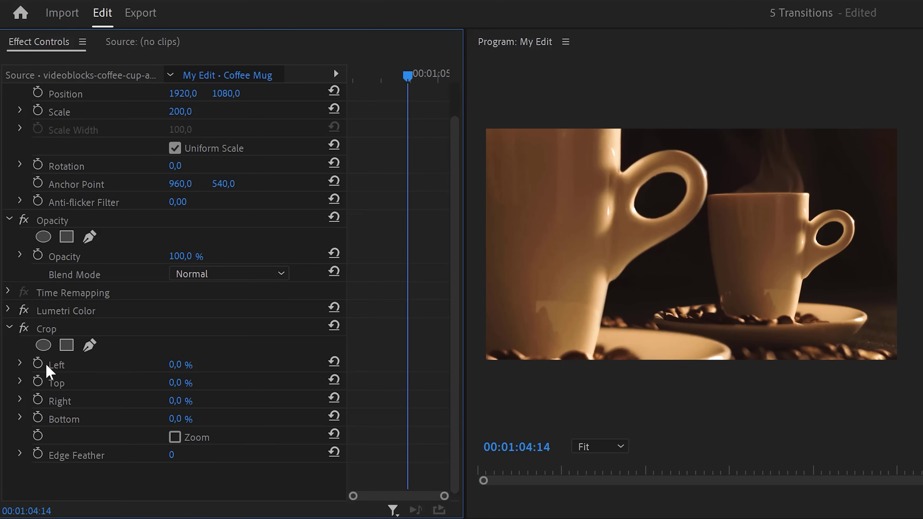
pyautogui.click(38, 363)
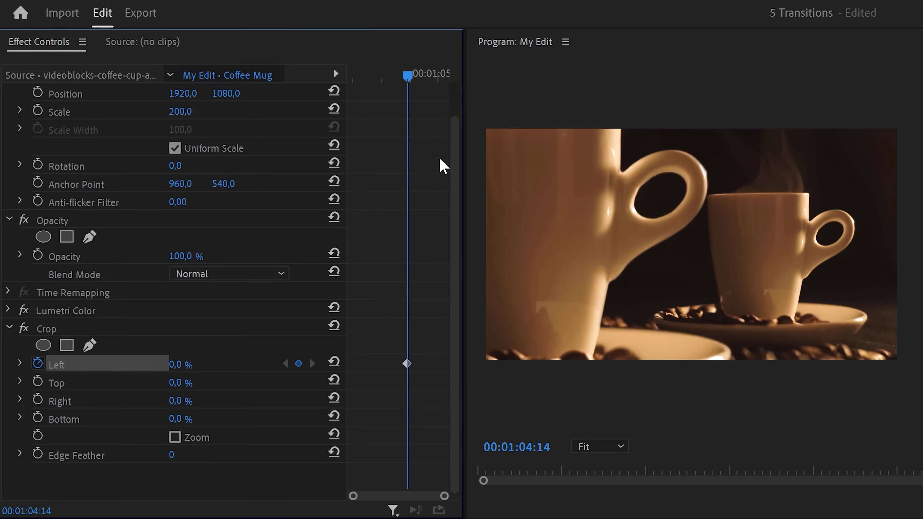
pyautogui.moveTo(412, 77); pyautogui.dragTo(443, 78)
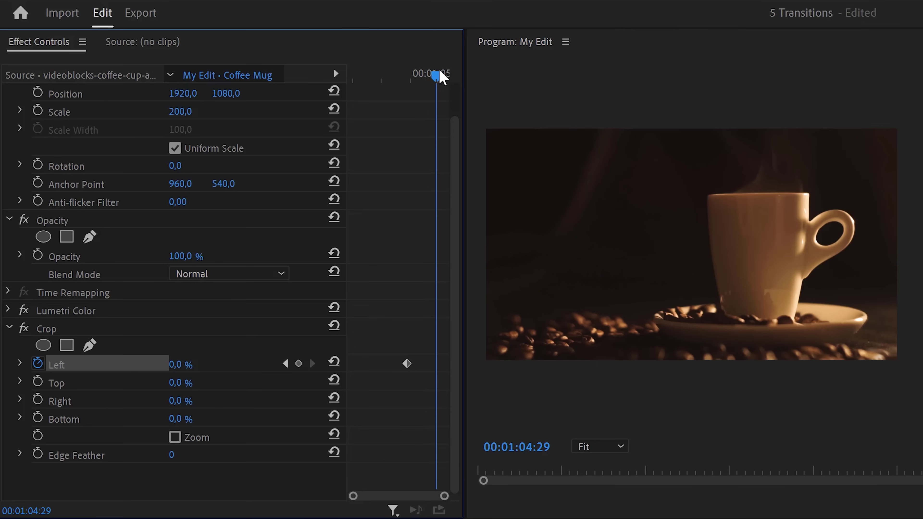
pyautogui.click(212, 333)
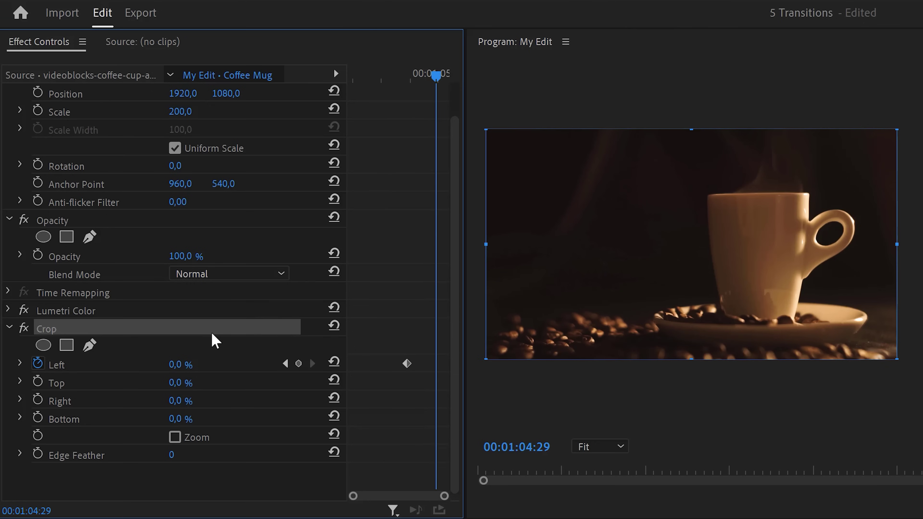
pyautogui.moveTo(486, 245); pyautogui.dragTo(906, 251)
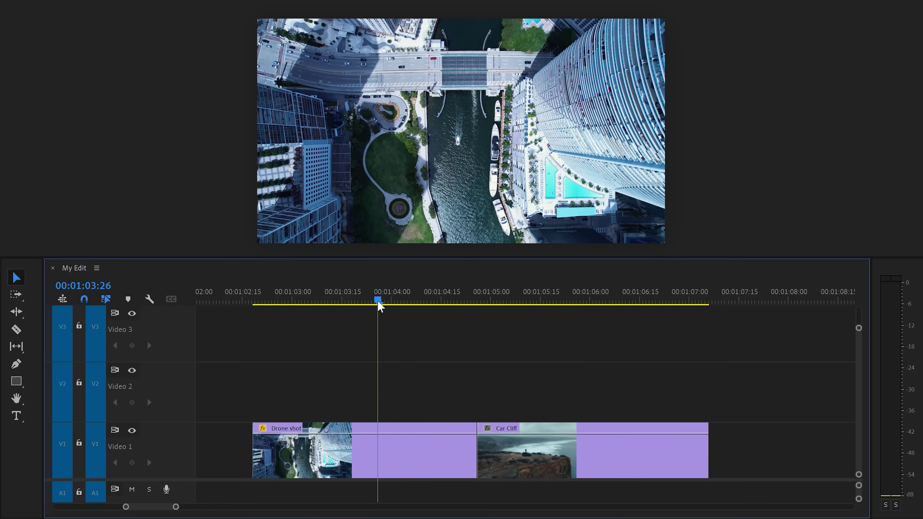
# Cut the Drone shot at 01:03:26, lift its second piece to Video 2, and slide Car Cliff left to meet it.
pyautogui.hotkey('ctrl', 'k')
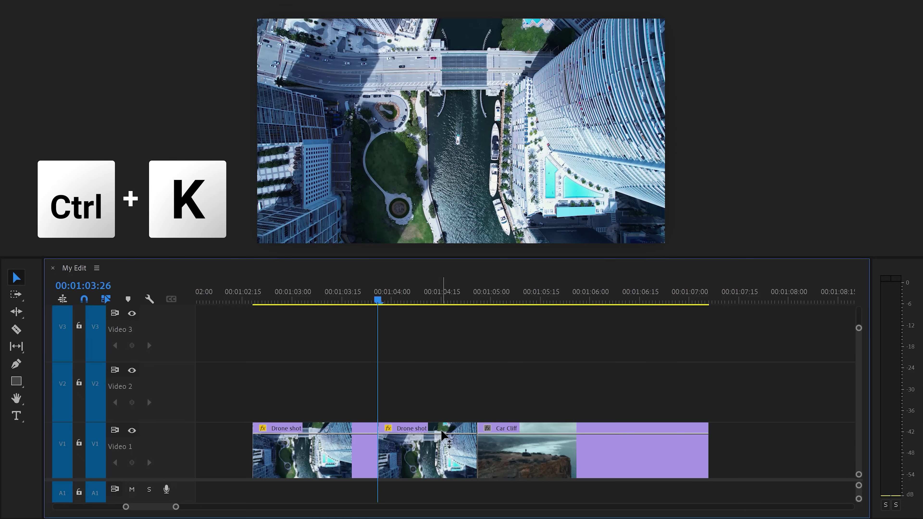
pyautogui.moveTo(441, 444); pyautogui.dragTo(438, 398)
pyautogui.moveTo(588, 465); pyautogui.dragTo(507, 446)
pyautogui.click(427, 397)
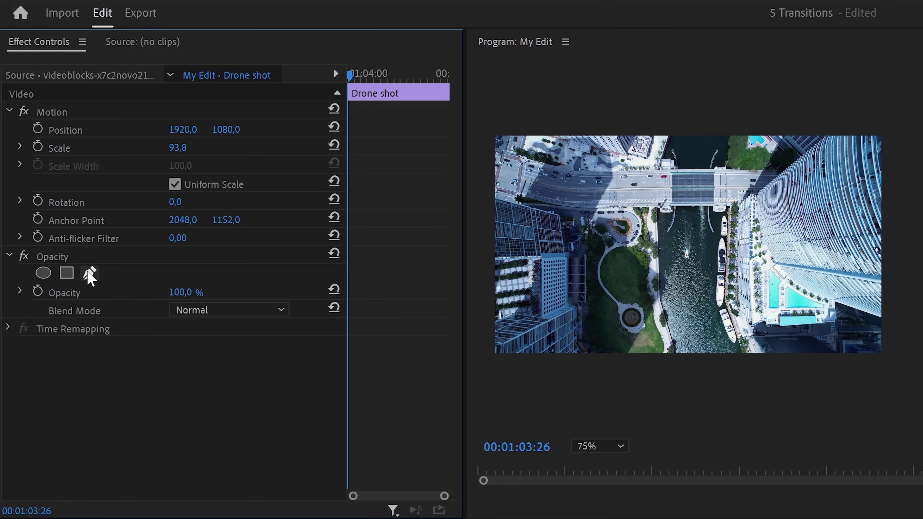
# Draw a triangular Opacity mask on the Video 2 drone piece through the bottom-left, top-right and bottom-right corners.
pyautogui.click(89, 274)
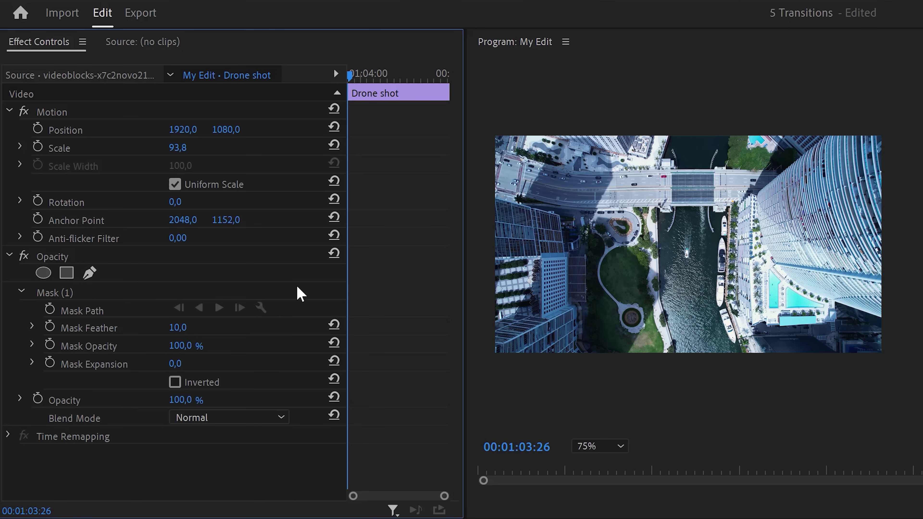
pyautogui.click(492, 355)
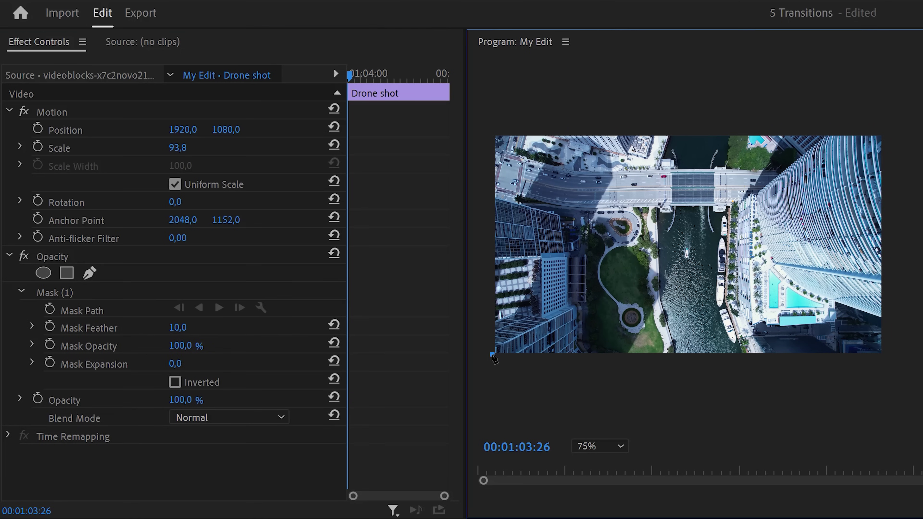
pyautogui.click(887, 132)
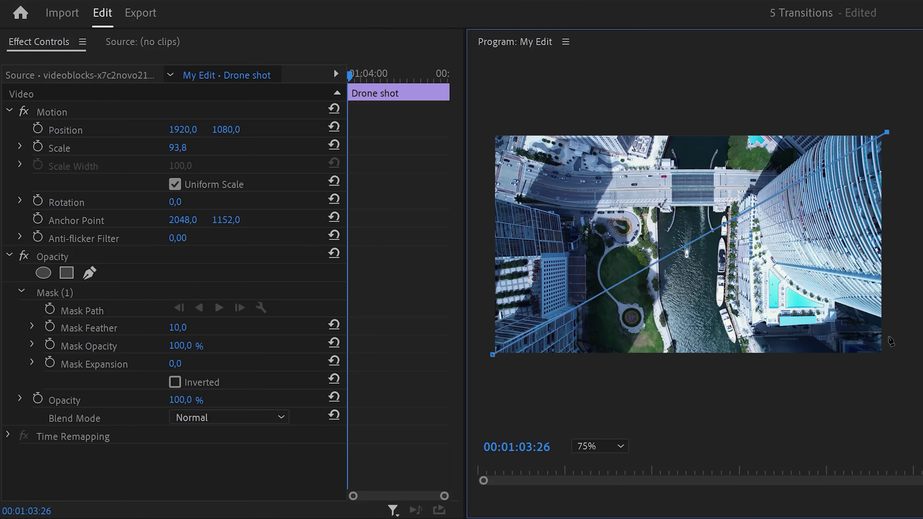
pyautogui.click(890, 359)
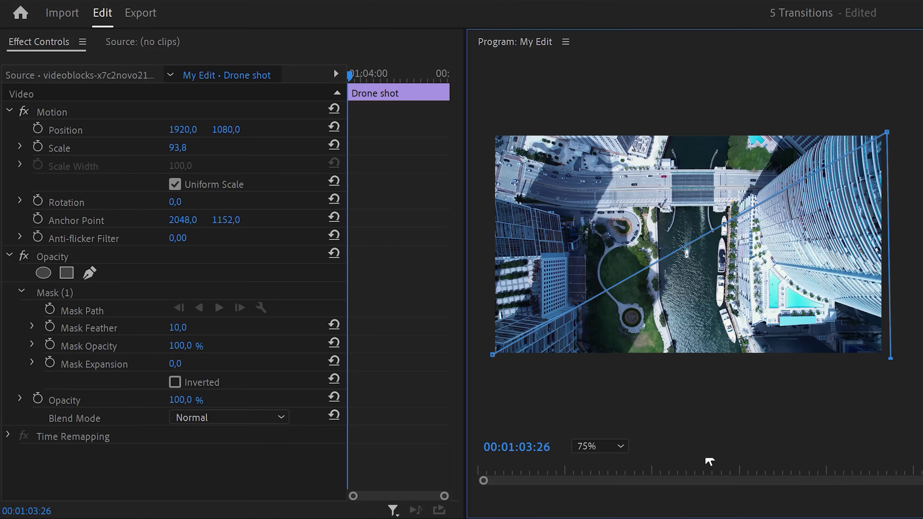
pyautogui.click(493, 354)
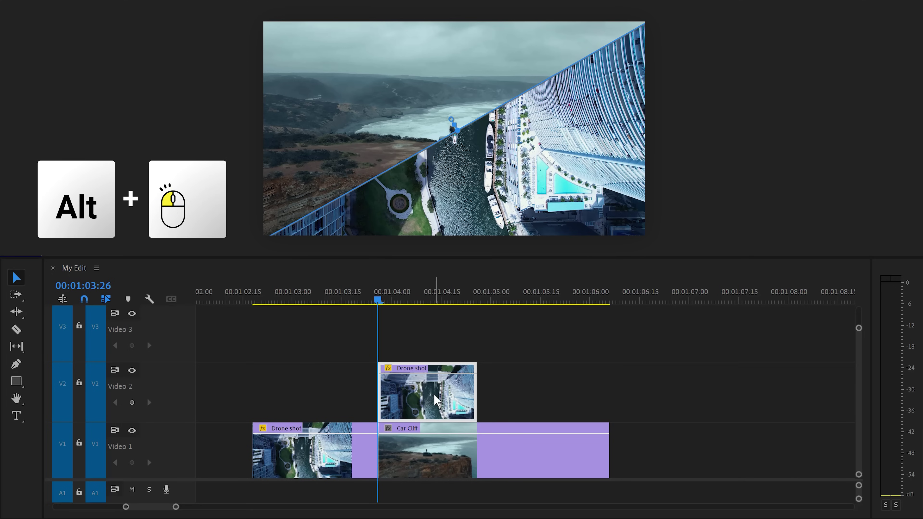
# Duplicate the masked drone piece onto Video 3 and invert the copy's mask.
pyautogui.moveTo(436, 400); pyautogui.dragTo(428, 337)
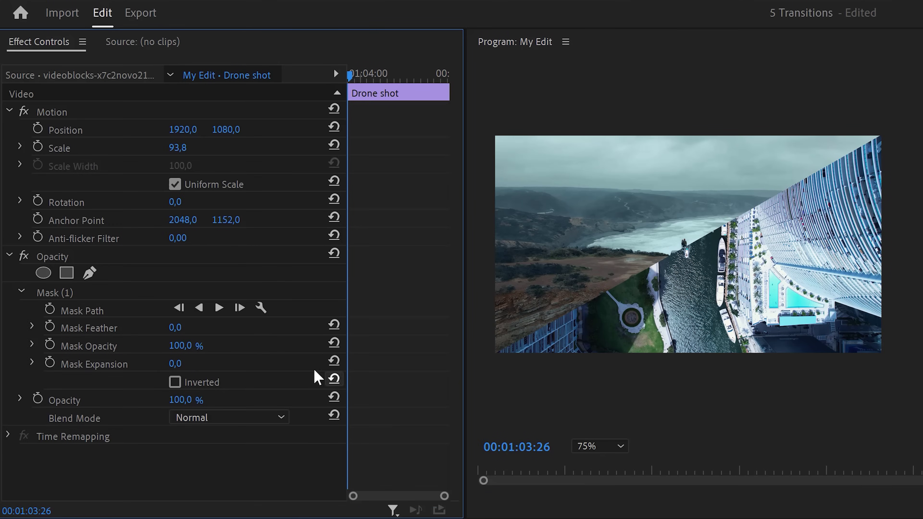
pyautogui.click(203, 384)
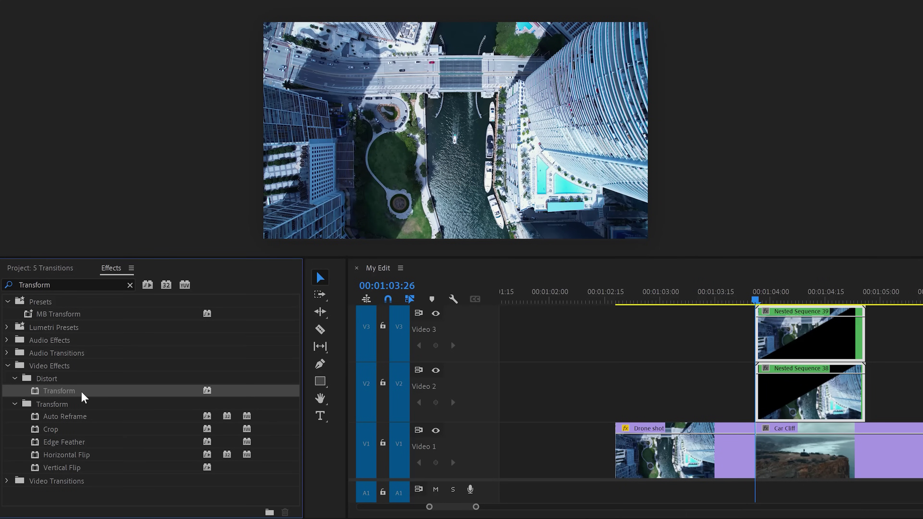
# Apply Transform to the nested clips and keyframe Nested Sequence 38 sliding to 3872, 2192 at 01:04:25.
pyautogui.moveTo(84, 398); pyautogui.dragTo(811, 391)
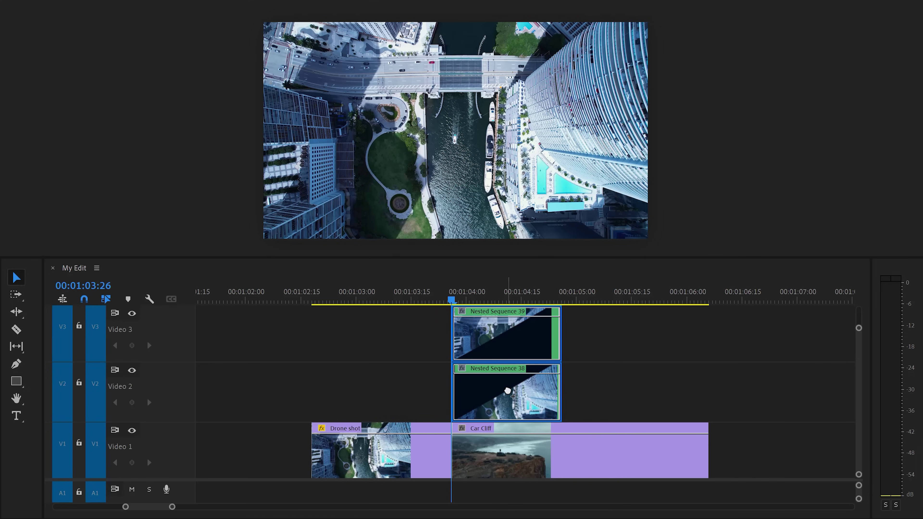
pyautogui.moveTo(508, 391); pyautogui.dragTo(505, 392)
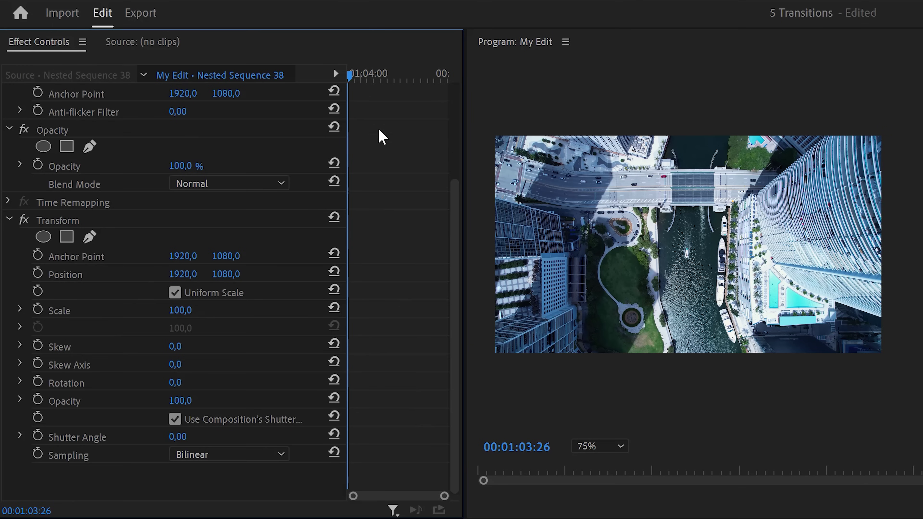
pyautogui.click(38, 274)
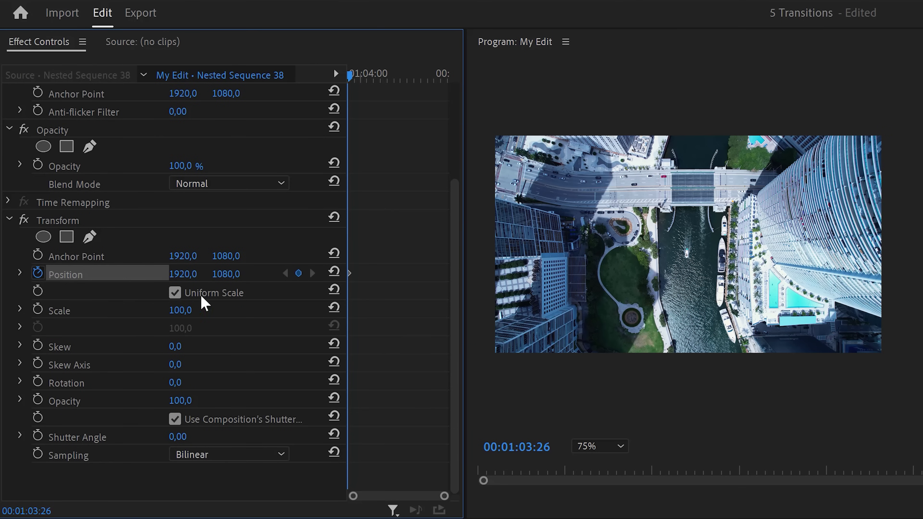
pyautogui.moveTo(364, 78); pyautogui.dragTo(441, 95)
pyautogui.moveTo(688, 244); pyautogui.dragTo(884, 356)
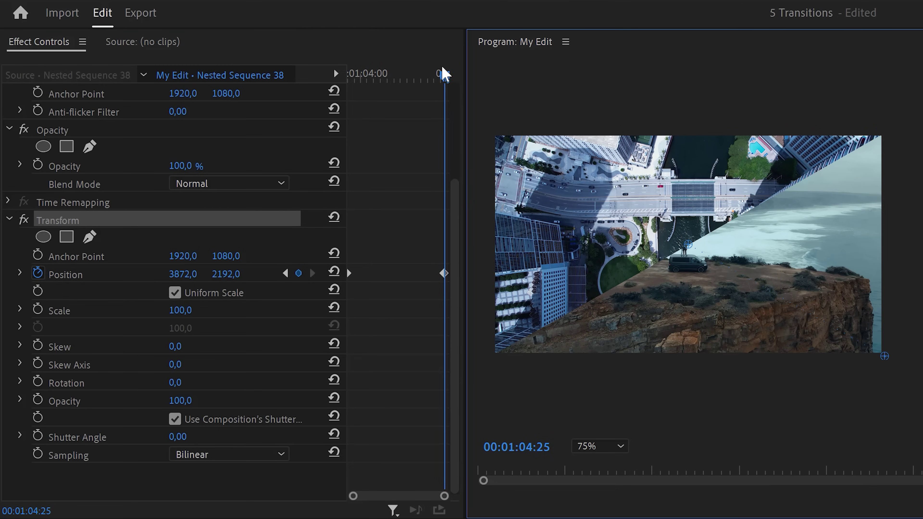
pyautogui.moveTo(443, 74); pyautogui.dragTo(396, 77)
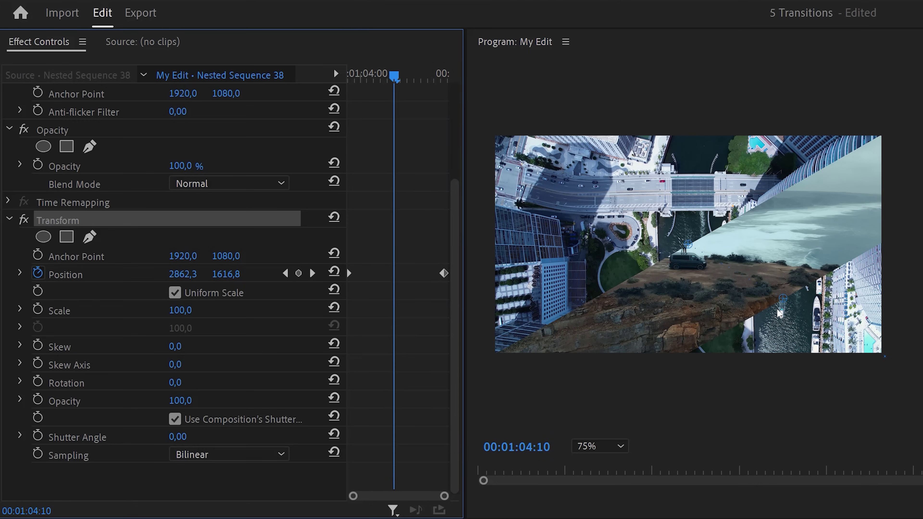
pyautogui.moveTo(780, 314); pyautogui.dragTo(738, 278)
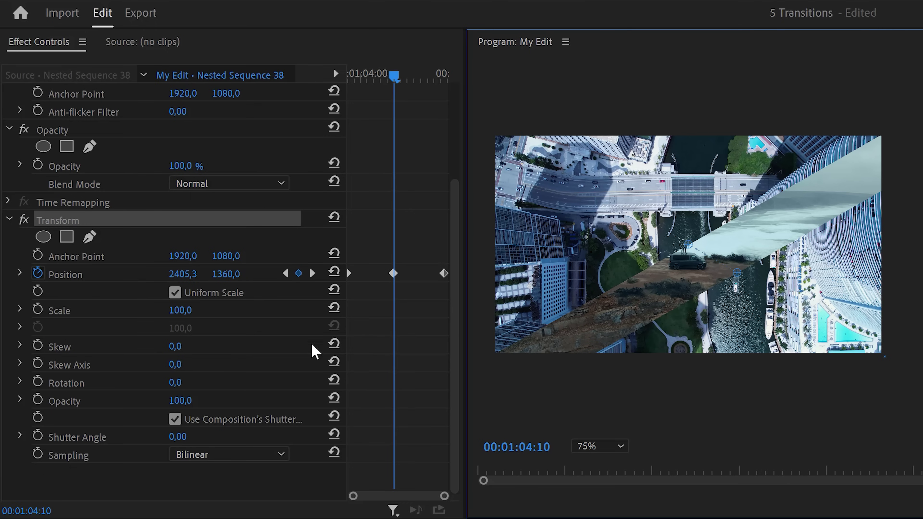
pyautogui.click(20, 273)
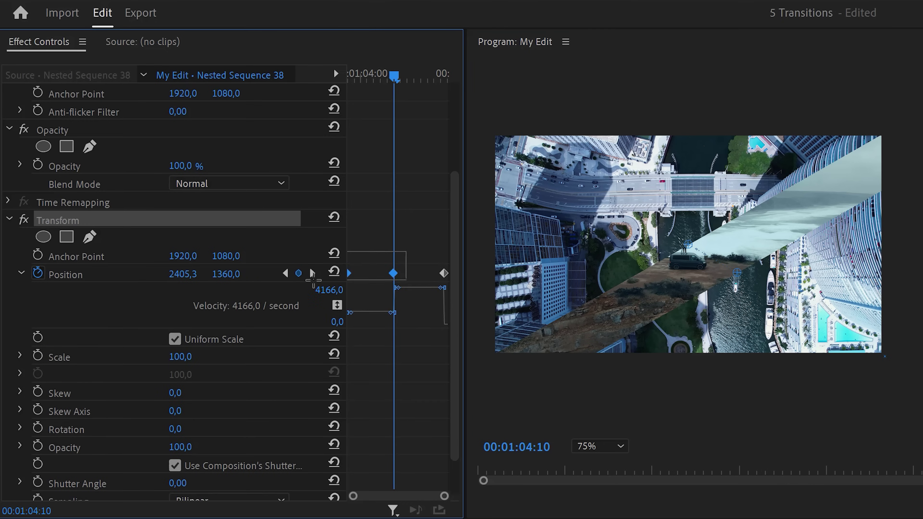
# Set Nested Sequence 38's Position keyframes to Ease In and Ease Out, then preview the slide.
pyautogui.rightClick(349, 273)
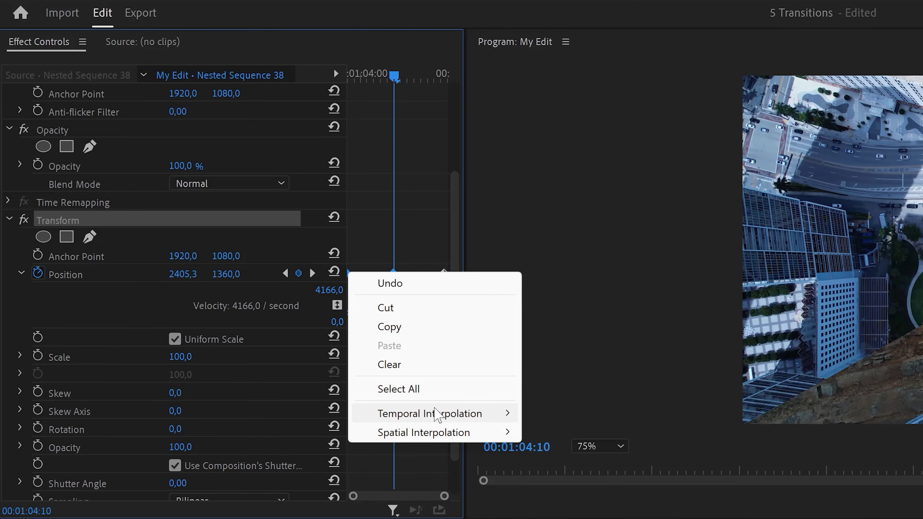
pyautogui.moveTo(436, 414)
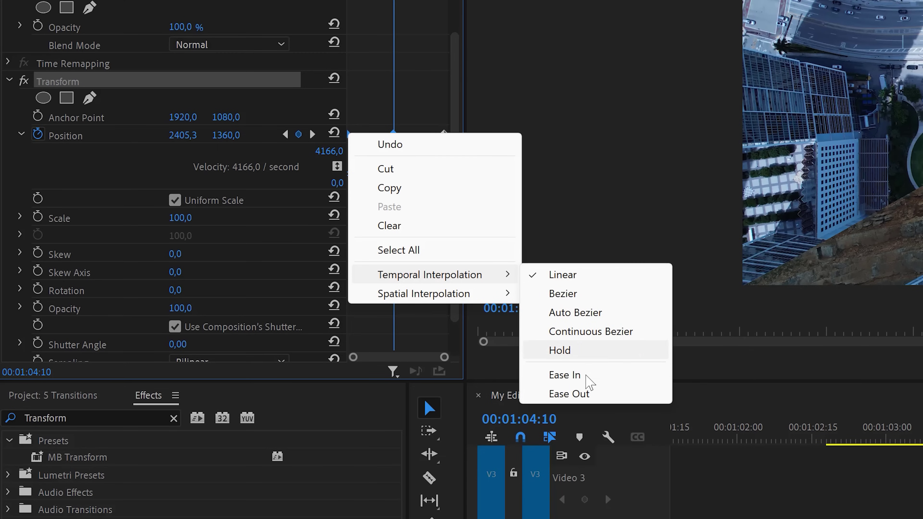
pyautogui.click(586, 376)
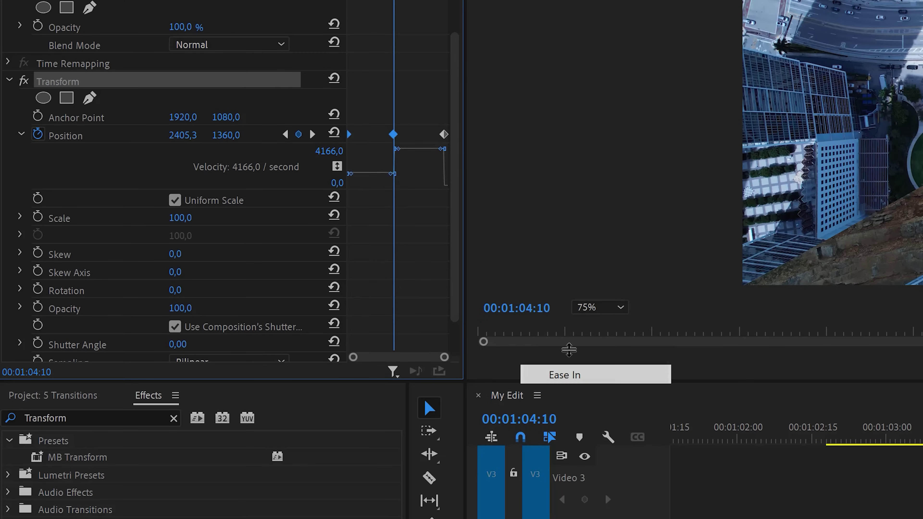
pyautogui.rightClick(352, 142)
pyautogui.moveTo(439, 279)
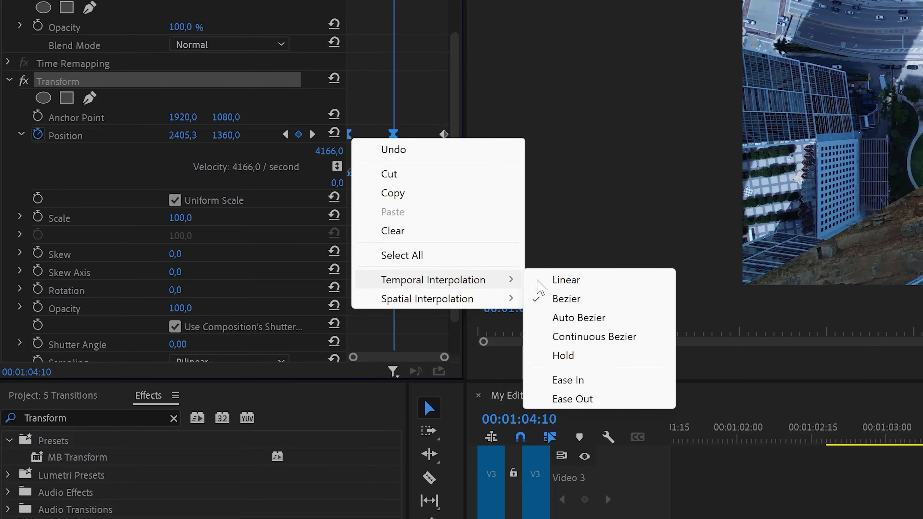
pyautogui.click(569, 399)
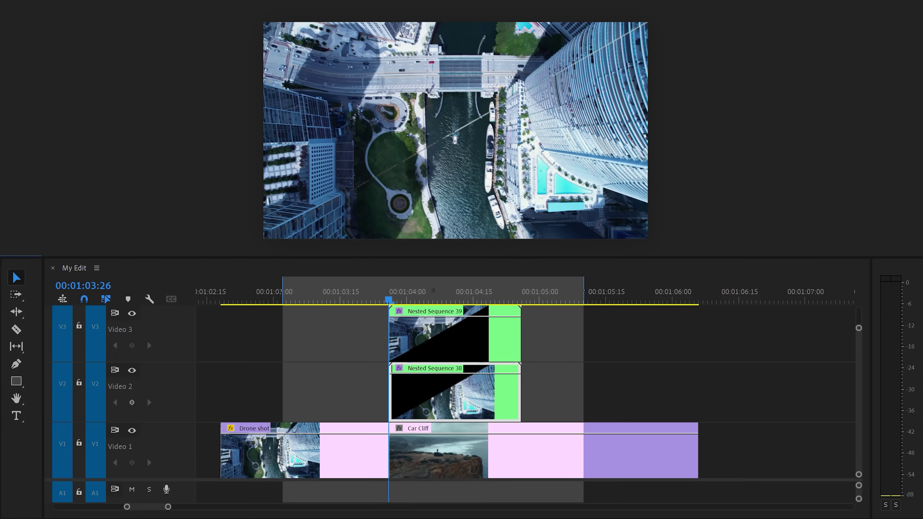
pyautogui.press('space')
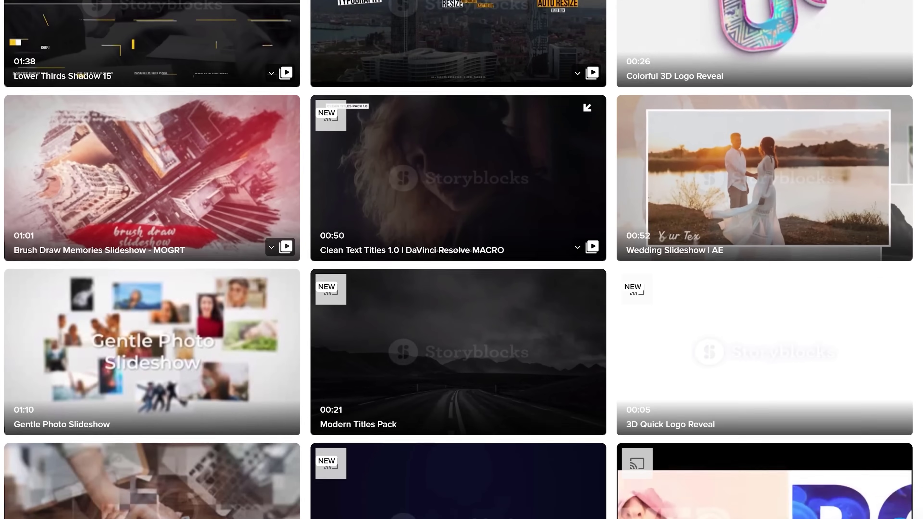
# Scroll down through the Storyblocks Transitions packs and templates.
pyautogui.scroll(-10, 461, 260)
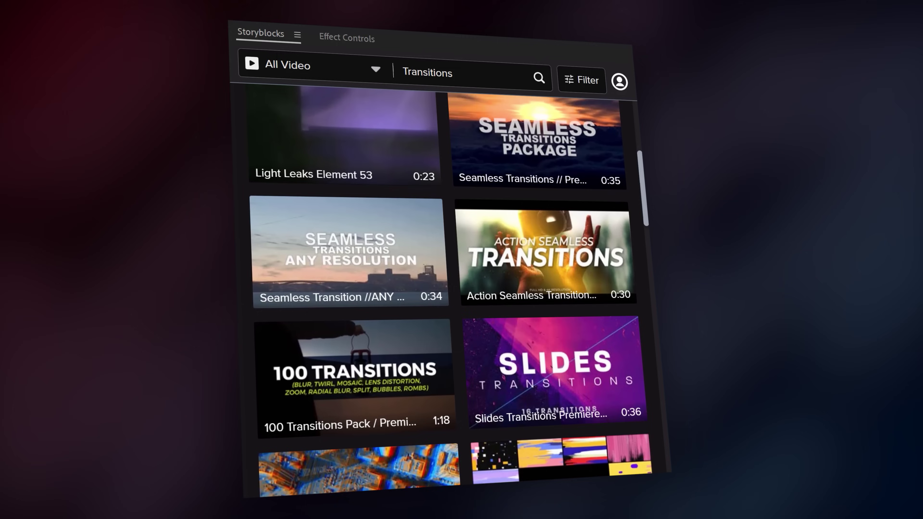
pyautogui.scroll(-10, 447, 284)
pyautogui.scroll(-10, 455, 287)
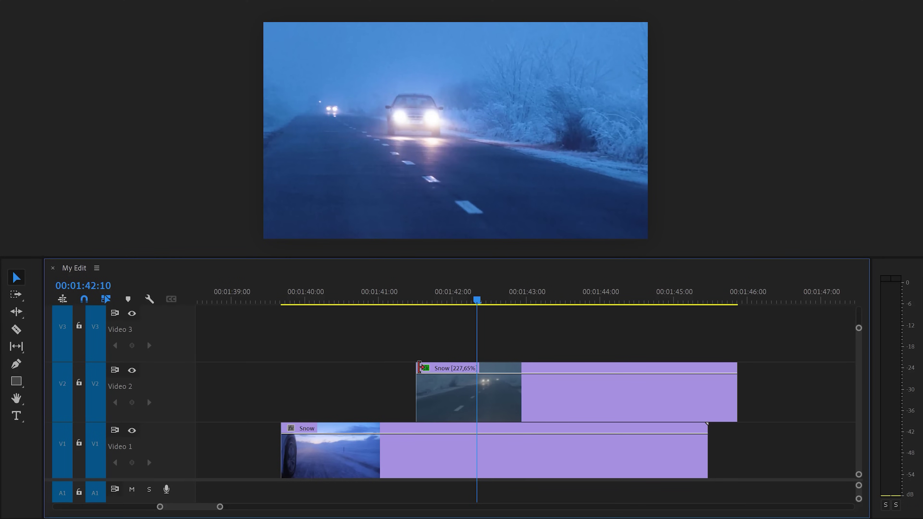
# Split the Video 2 Snow clip at 00:01:42:10 and return the playhead to 00:01:41:15.
pyautogui.click(503, 388)
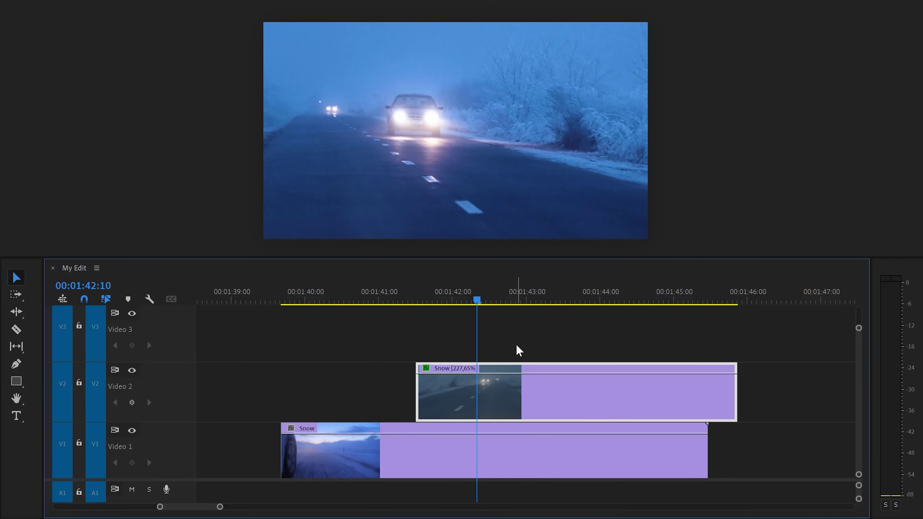
pyautogui.hotkey('ctrl', 'k')
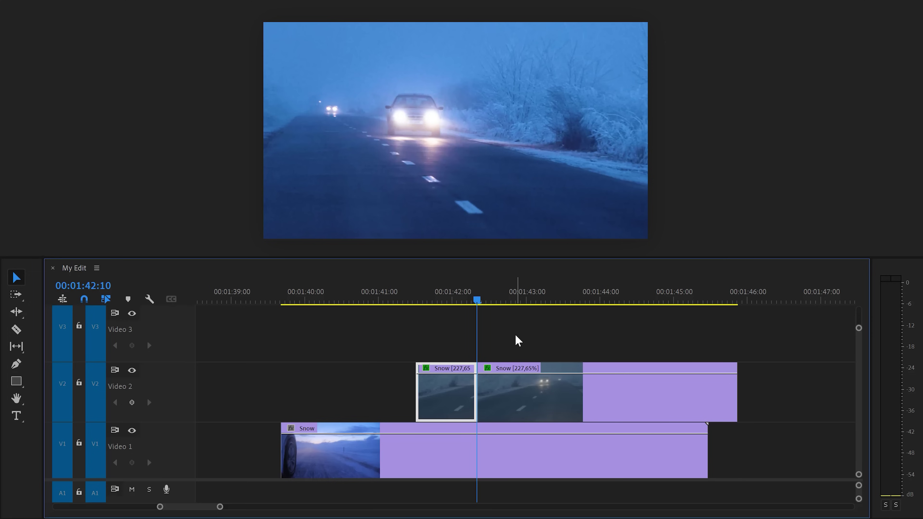
pyautogui.moveTo(483, 305); pyautogui.dragTo(422, 296)
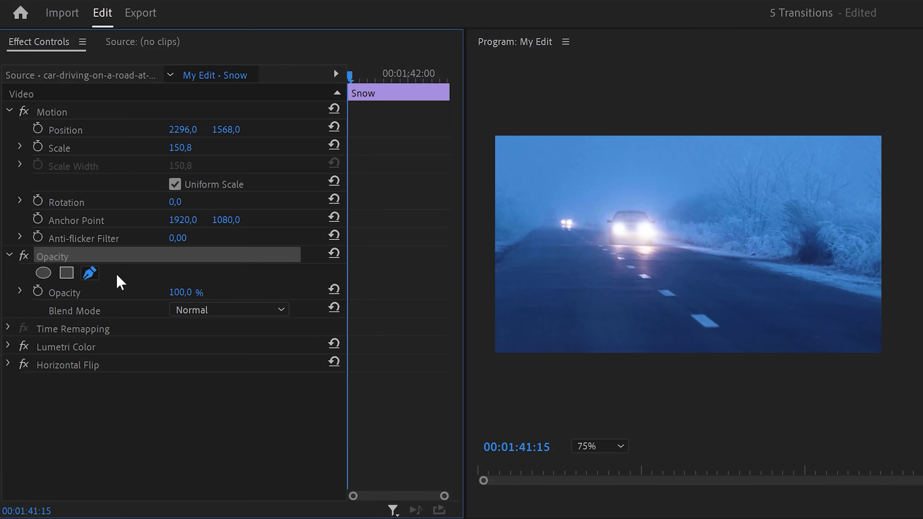
# Mask the oncoming car's headlights with Mask Feather 71 and Mask Expansion 14.
pyautogui.click(653, 247)
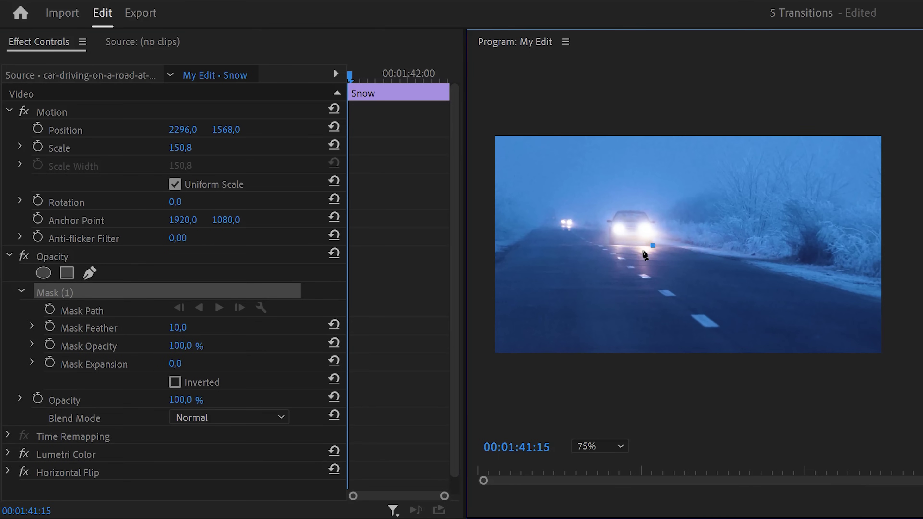
pyautogui.click(656, 236)
pyautogui.click(654, 246)
pyautogui.moveTo(177, 327); pyautogui.dragTo(201, 327)
pyautogui.moveTo(177, 364); pyautogui.dragTo(183, 364)
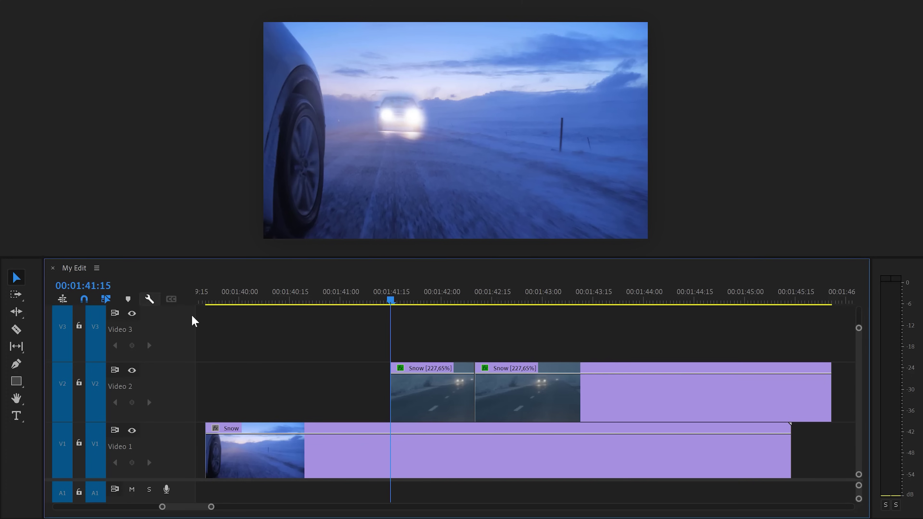
# Slice the Video 2 Snow clip into two-frame pieces.
pyautogui.press('Right')
pyautogui.press('Right')
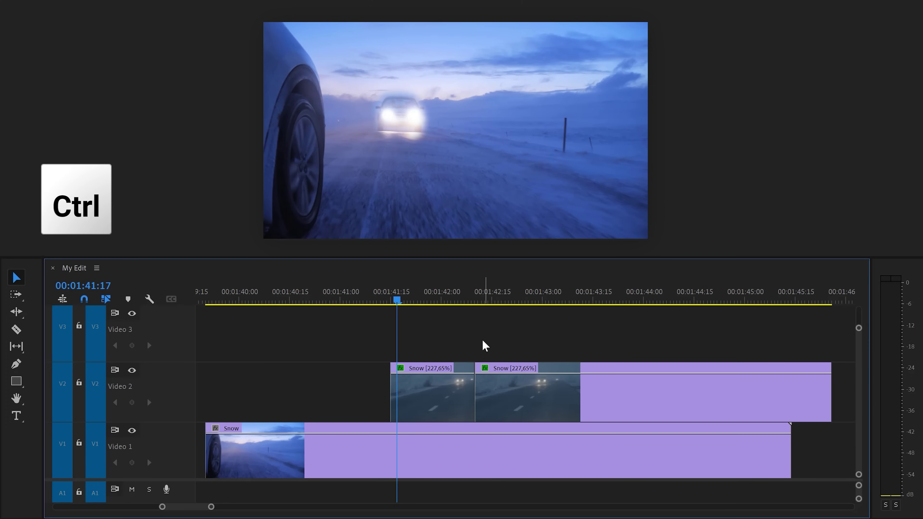
pyautogui.click(448, 363)
pyautogui.hotkey('ctrl', 'k')
pyautogui.press('Right')
pyautogui.press('Right')
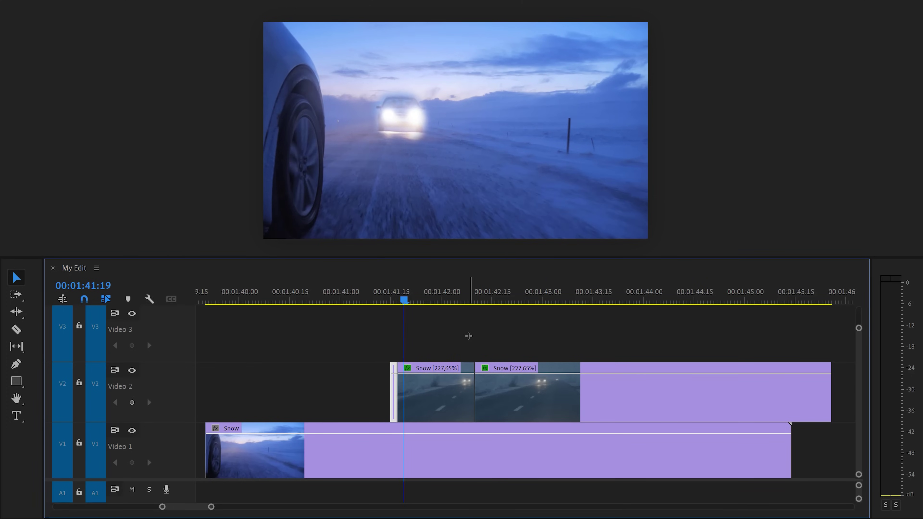
pyautogui.click(451, 362)
pyautogui.hotkey('ctrl', 'k')
pyautogui.press('Right')
pyautogui.press('Right')
pyautogui.hotkey('ctrl', 'k')
pyautogui.press('Right')
pyautogui.press('Right')
pyautogui.hotkey('ctrl', 'k')
pyautogui.press('Right')
pyautogui.press('Right')
pyautogui.hotkey('ctrl', 'k')
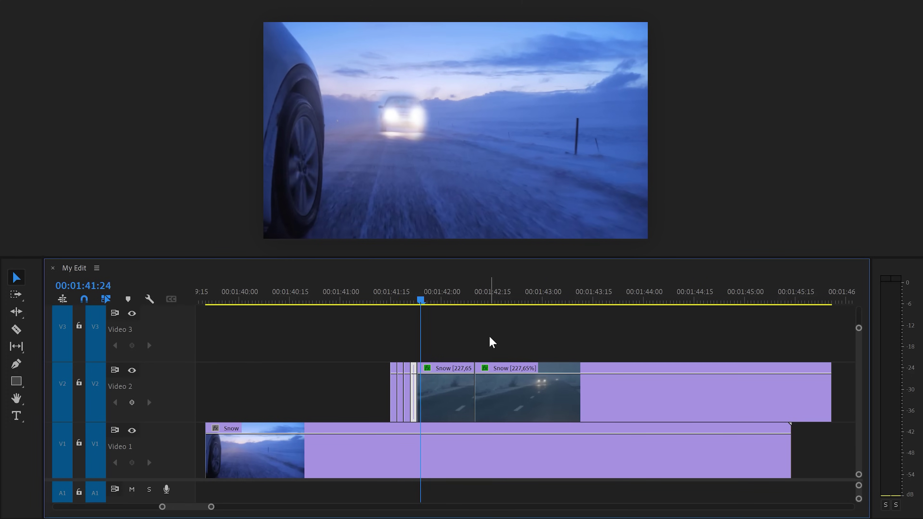
pyautogui.press('Right')
pyautogui.press('Right')
pyautogui.hotkey('ctrl', 'k')
pyautogui.press('Right')
pyautogui.press('Right')
pyautogui.hotkey('ctrl', 'k')
pyautogui.press('Right')
pyautogui.press('Right')
pyautogui.hotkey('ctrl', 'k')
pyautogui.press('Right')
pyautogui.press('Right')
pyautogui.hotkey('ctrl', 'k')
pyautogui.press('Right')
pyautogui.press('Right')
pyautogui.press('Right')
pyautogui.hotkey('ctrl', 'k')
pyautogui.press('Right')
pyautogui.press('Right')
pyautogui.hotkey('ctrl', 'k')
pyautogui.press('Right')
pyautogui.press('Right')
pyautogui.hotkey('ctrl', 'k')
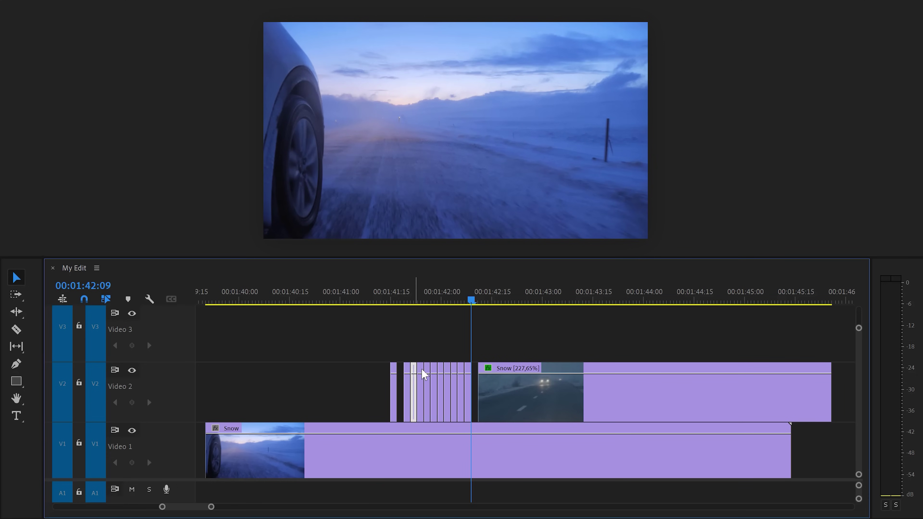
# Delete alternate slices for a flicker and move the Snow clip to the 01:41:20 playhead.
pyautogui.press('Delete')
pyautogui.click(426, 374)
pyautogui.press('Delete')
pyautogui.click(441, 373)
pyautogui.moveTo(495, 387); pyautogui.dragTo(496, 375)
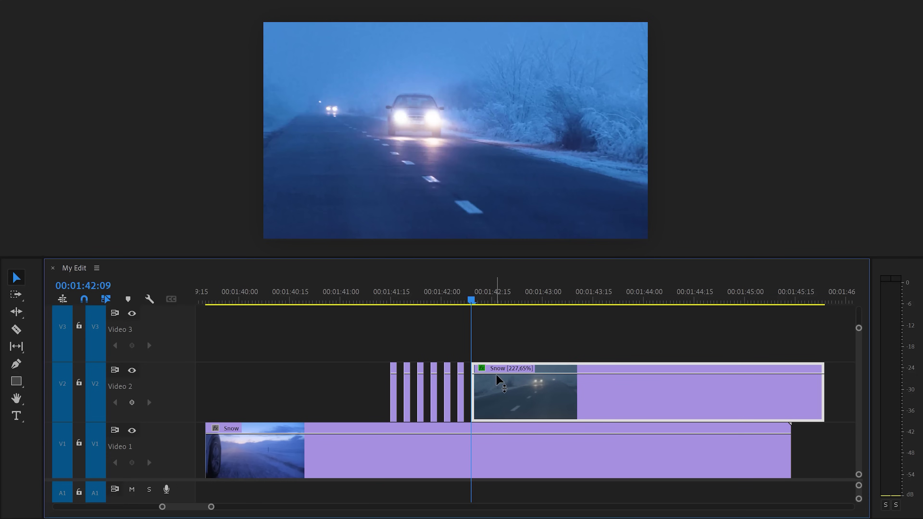
pyautogui.moveTo(472, 301); pyautogui.dragTo(407, 301)
# Check the headlight mask on a slice and play back the flickering transition.
pyautogui.click(408, 390)
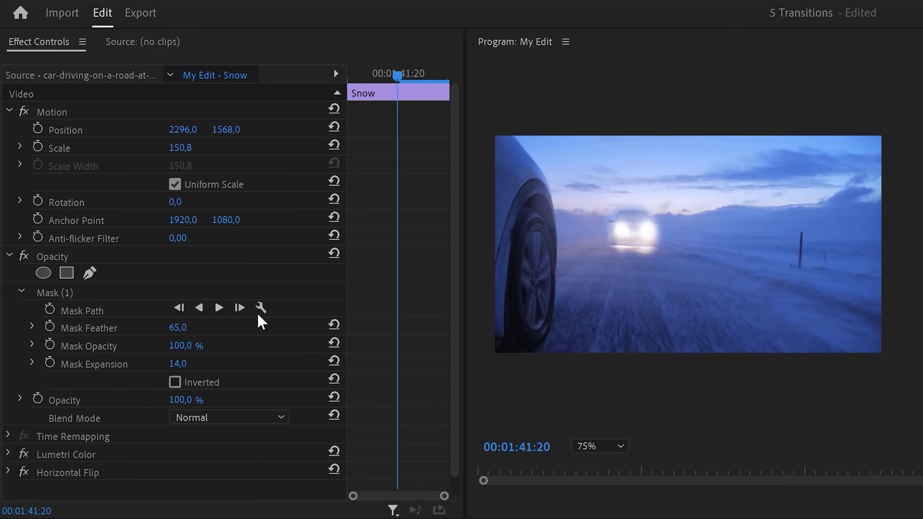
pyautogui.click(138, 293)
pyautogui.click(640, 229)
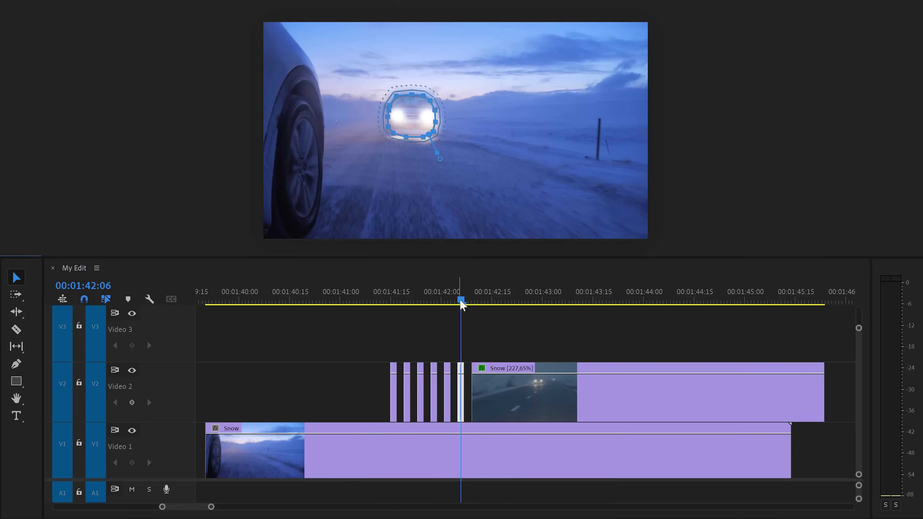
pyautogui.moveTo(460, 302); pyautogui.dragTo(467, 387)
pyautogui.press('space')
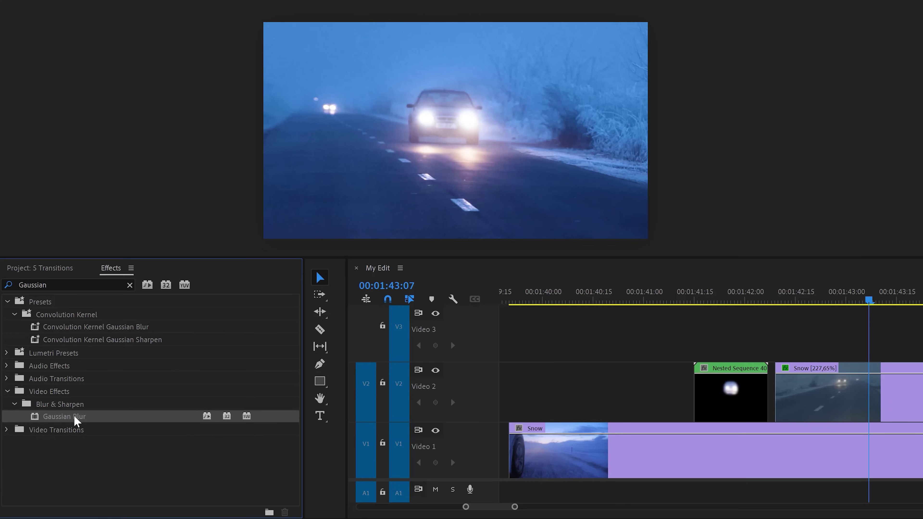
# Add Gaussian Blur to Nested Sequence 40, keyframing Blurriness 559 at 01:41:15 and 0 at 01:42:05.
pyautogui.moveTo(76, 422); pyautogui.dragTo(427, 392)
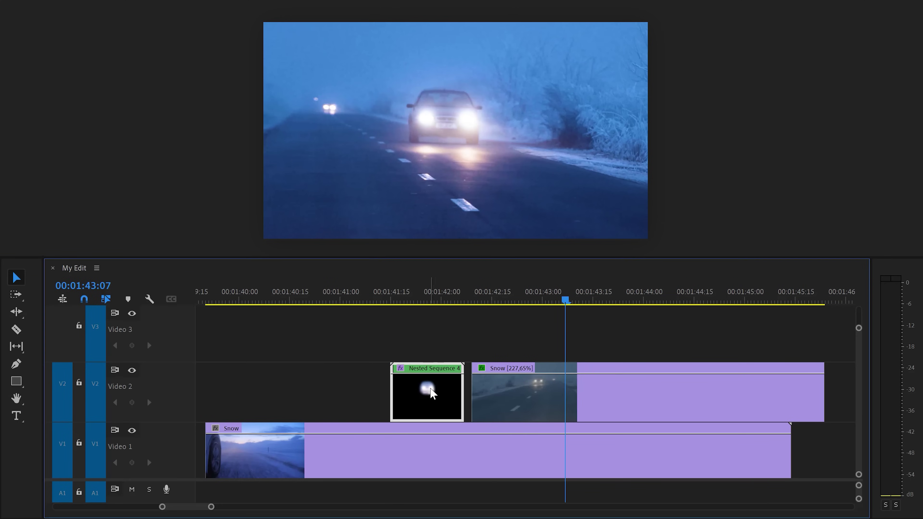
pyautogui.click(429, 301)
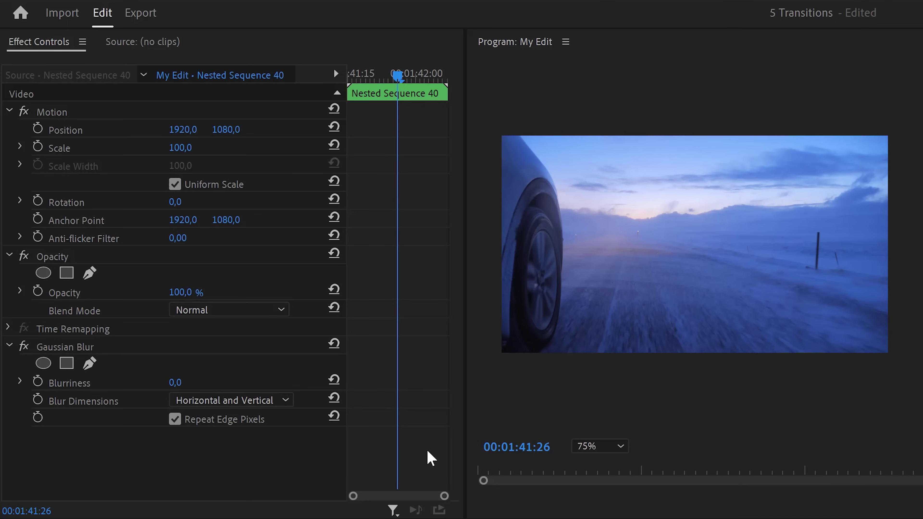
pyautogui.moveTo(397, 77); pyautogui.dragTo(350, 88)
pyautogui.moveTo(178, 382); pyautogui.dragTo(380, 382)
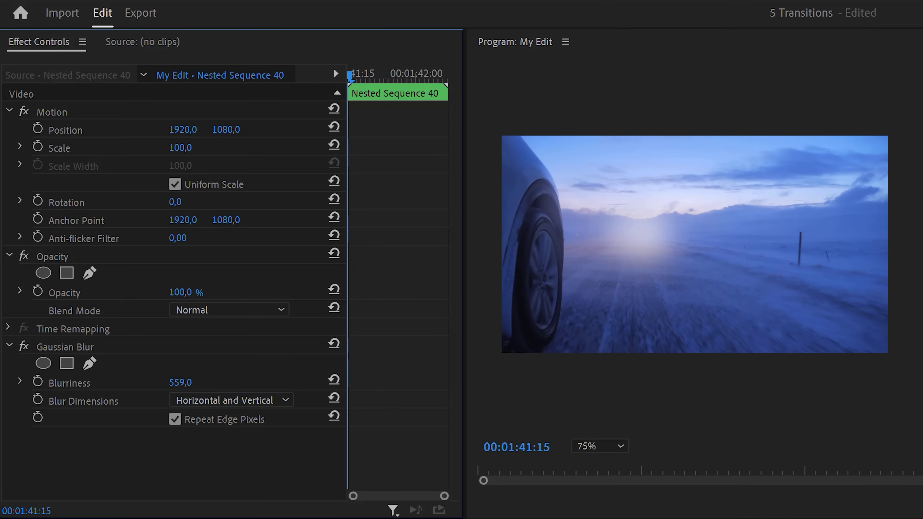
pyautogui.click(41, 381)
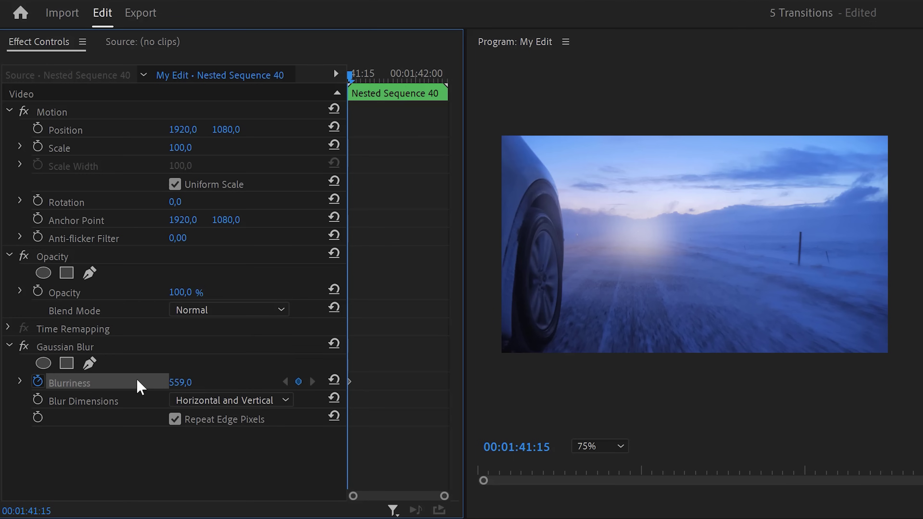
pyautogui.moveTo(378, 96); pyautogui.dragTo(444, 88)
pyautogui.click(330, 380)
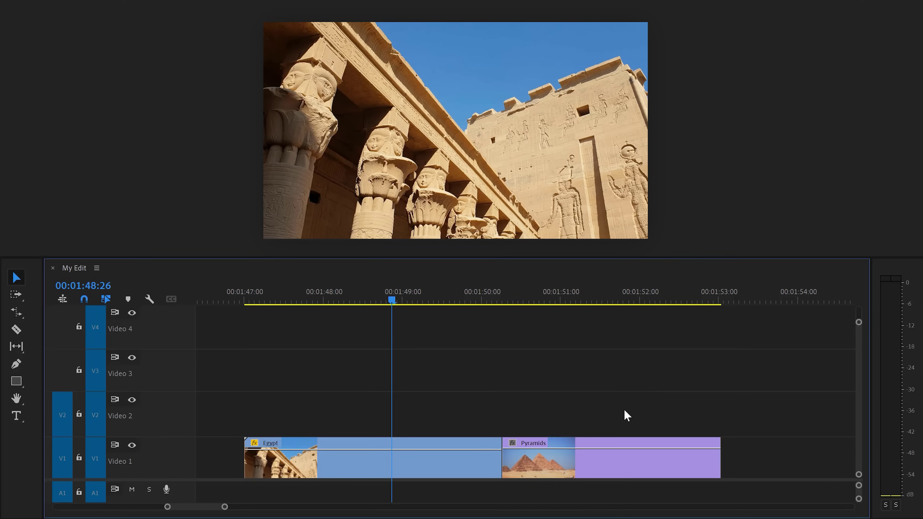
# Copy the Pyramids clip to Video 2 as a frame hold, trimmed to end at the cut.
pyautogui.moveTo(595, 470); pyautogui.dragTo(576, 423)
pyautogui.moveTo(525, 298); pyautogui.dragTo(502, 297)
pyautogui.rightClick(567, 404)
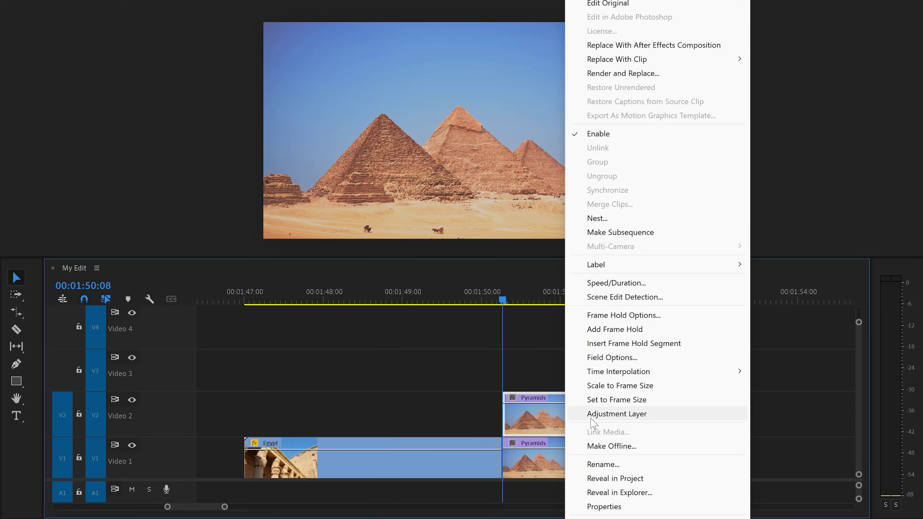
pyautogui.click(639, 326)
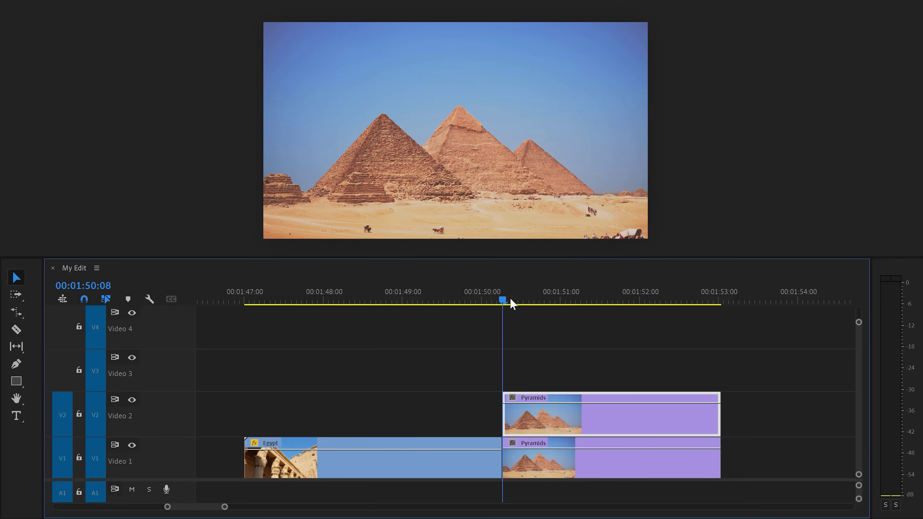
pyautogui.moveTo(512, 304)
pyautogui.mouseDown()
pyautogui.moveTo(618, 303)
pyautogui.moveTo(512, 311)
pyautogui.mouseUp()
pyautogui.moveTo(720, 411); pyautogui.dragTo(578, 413)
pyautogui.moveTo(537, 415); pyautogui.dragTo(398, 415)
pyautogui.press('j')
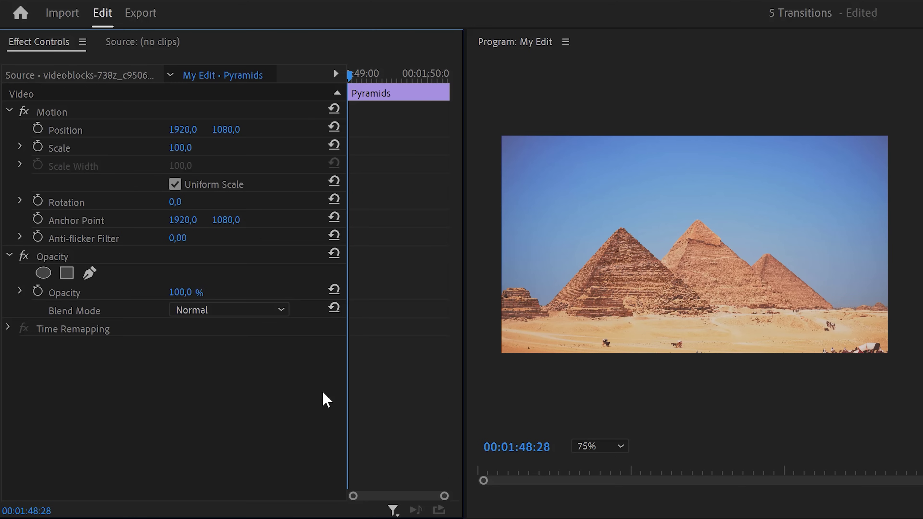
# Mask the held Pyramids frame to the sandy ground, with Mask Feather set to 0.
pyautogui.click(90, 273)
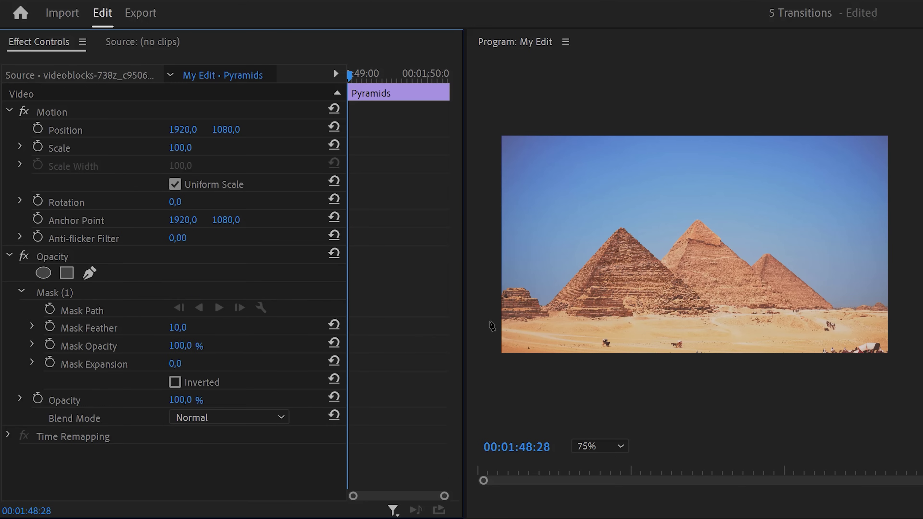
pyautogui.click(498, 321)
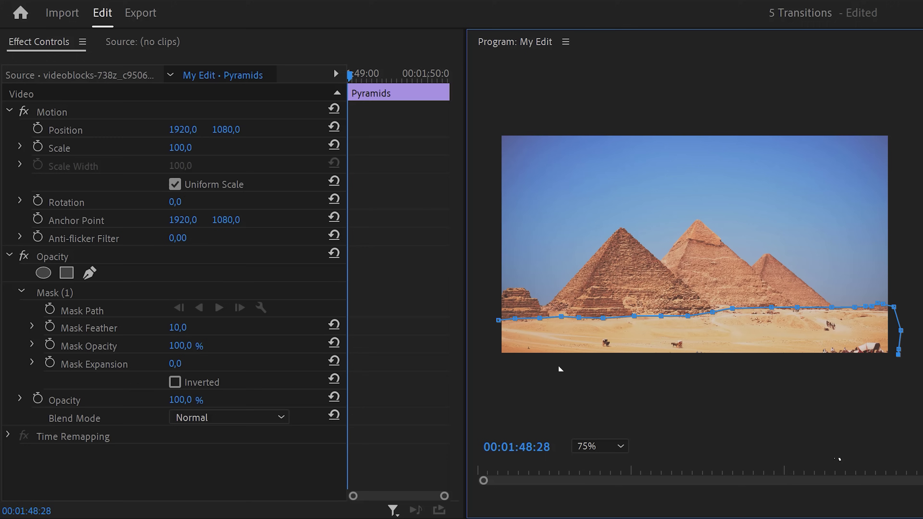
pyautogui.click(495, 355)
pyautogui.click(499, 320)
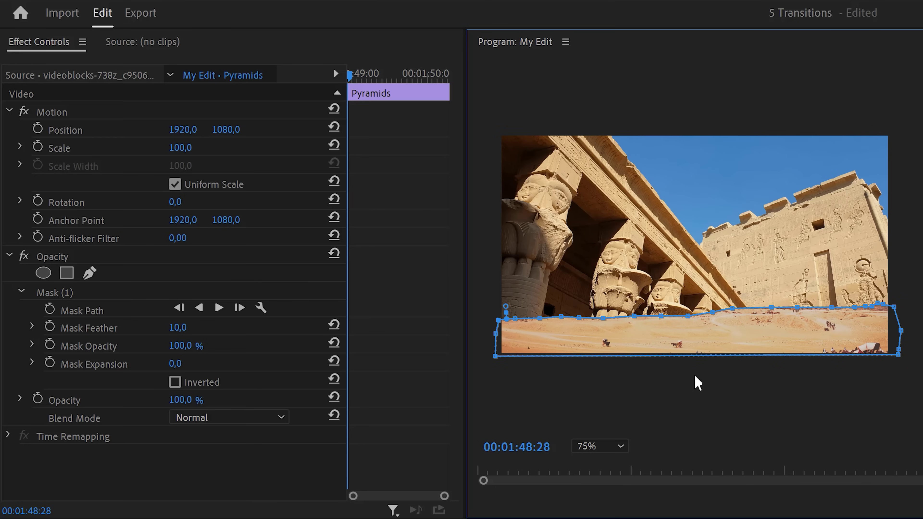
pyautogui.moveTo(178, 327); pyautogui.dragTo(160, 327)
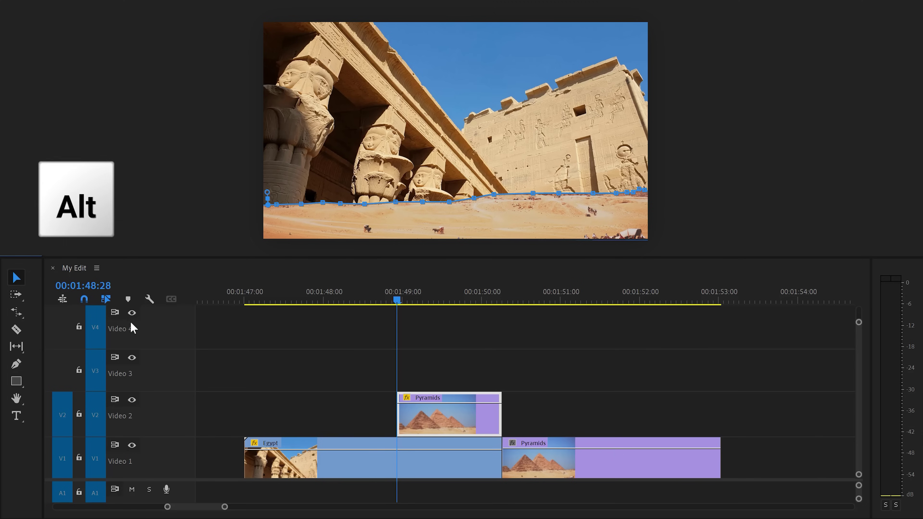
# Copy the masked Pyramids clip to Video 3 and re-mask it around the large pyramid.
pyautogui.moveTo(421, 414); pyautogui.dragTo(420, 374)
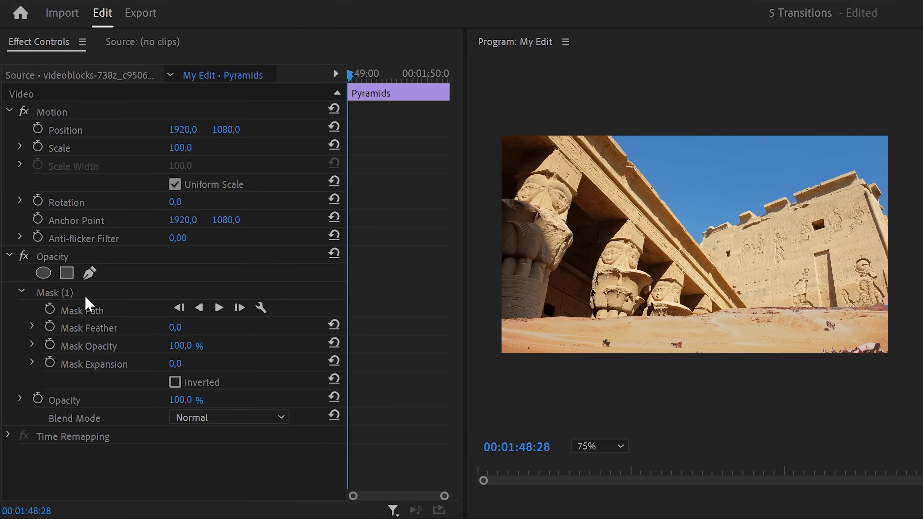
pyautogui.click(83, 298)
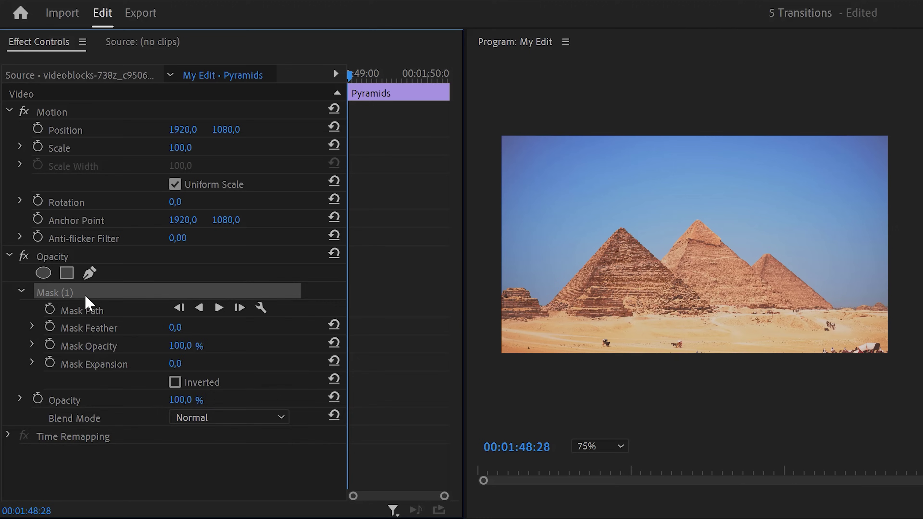
pyautogui.press('Delete')
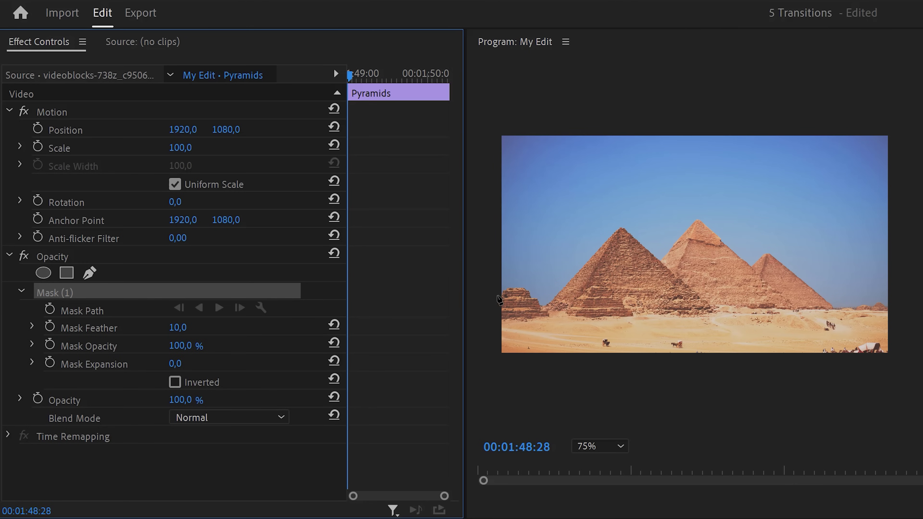
pyautogui.click(498, 295)
pyautogui.click(516, 289)
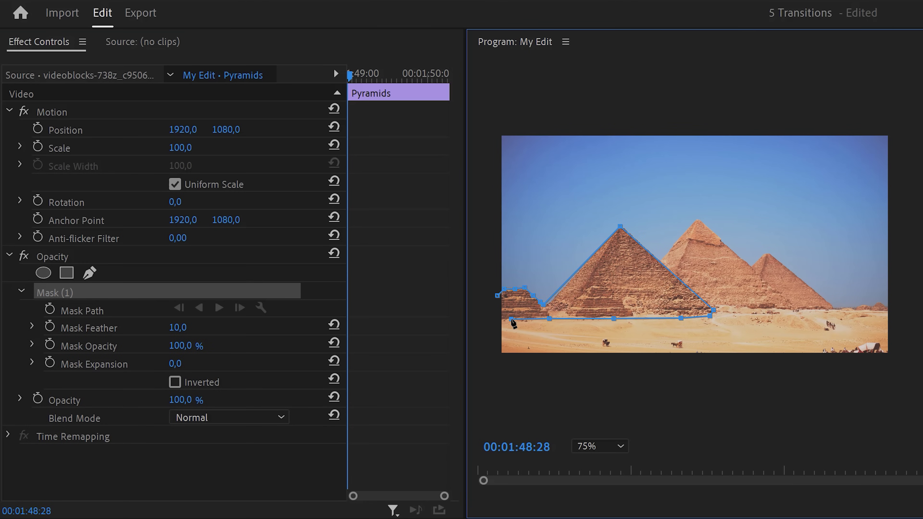
pyautogui.click(492, 319)
pyautogui.click(497, 295)
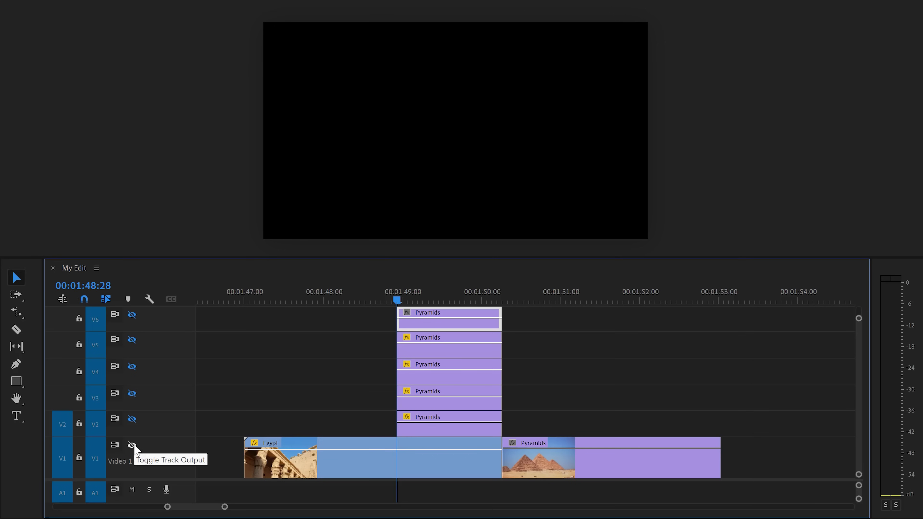
# Turn the Video 3–6 and Video 1 track outputs back on to check the layered pyramids.
pyautogui.click(131, 394)
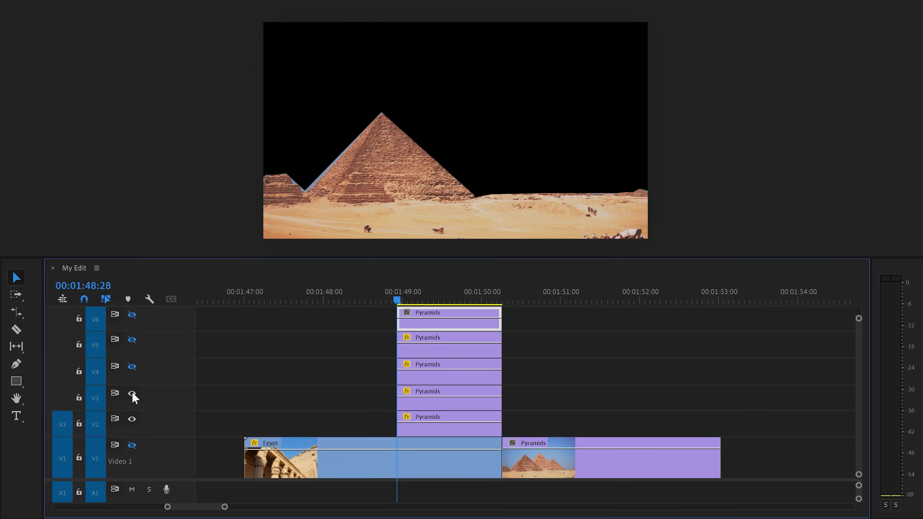
pyautogui.click(131, 367)
pyautogui.click(132, 340)
pyautogui.click(132, 315)
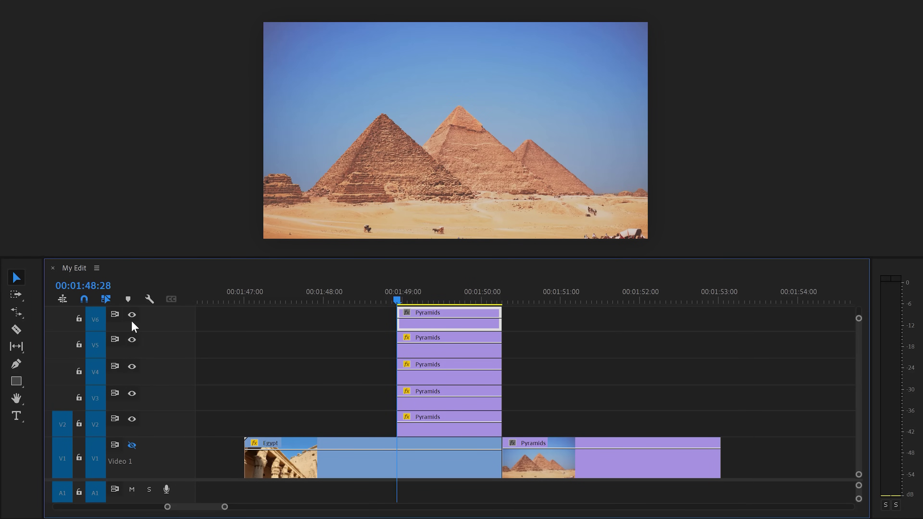
pyautogui.click(132, 445)
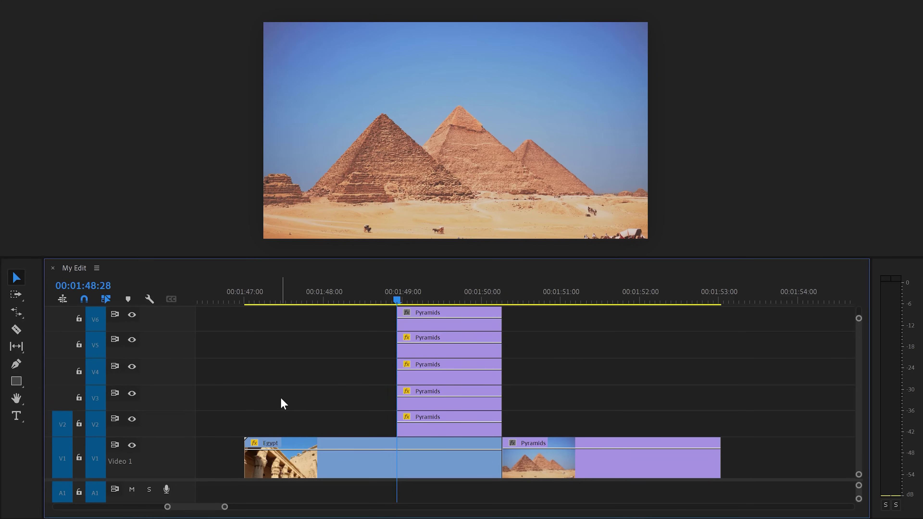
# Nest each Pyramids layer on Video 2–6 individually as Nested Sequences 42–46.
pyautogui.click(456, 424)
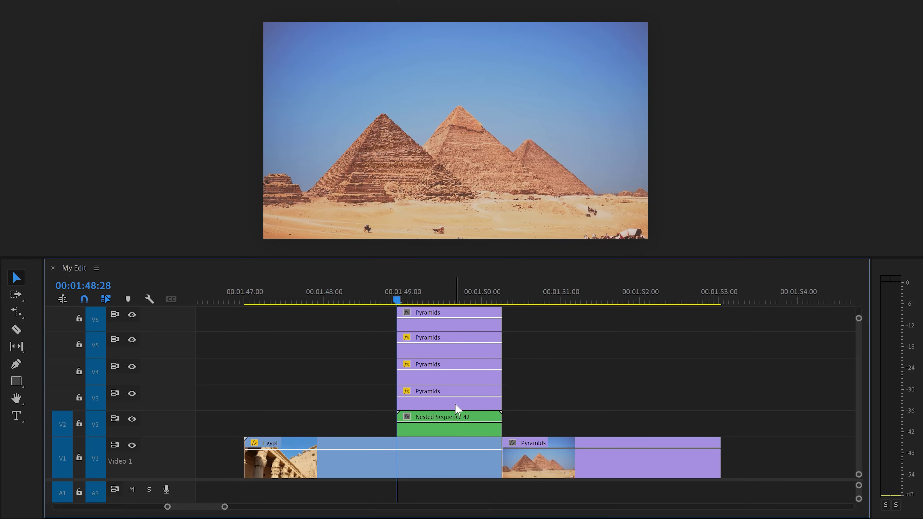
pyautogui.click(458, 400)
pyautogui.click(457, 377)
pyautogui.click(459, 348)
pyautogui.click(460, 327)
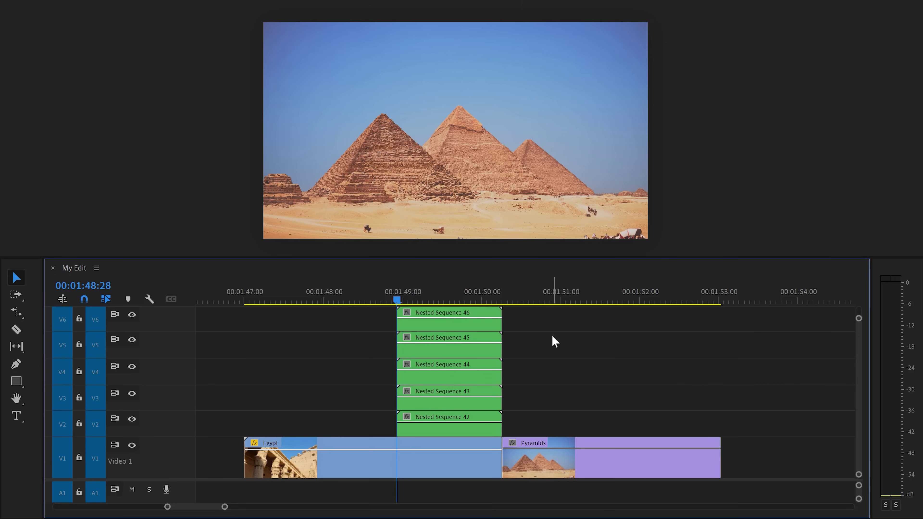
# Apply Transform to Nested Sequence 42 and hide the Video 3, 5 and 6 outputs.
pyautogui.hotkey('shift', '7')
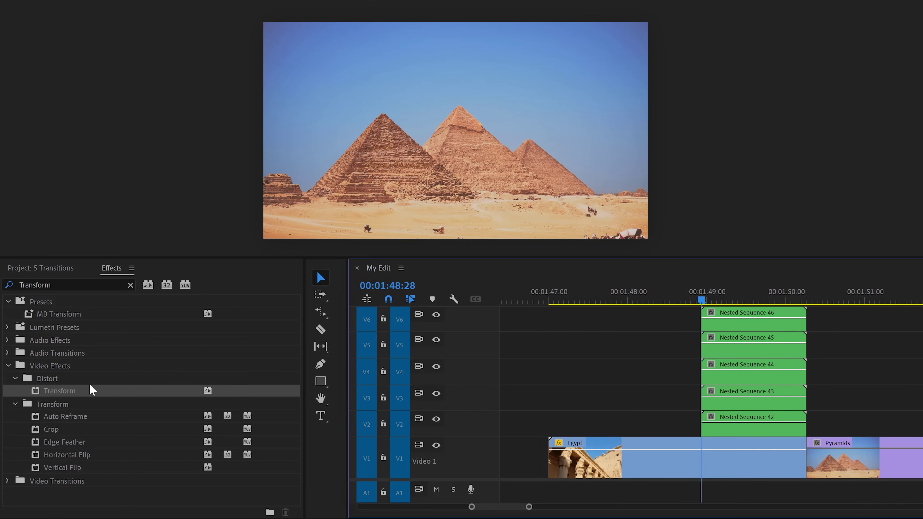
pyautogui.moveTo(91, 391); pyautogui.dragTo(412, 433)
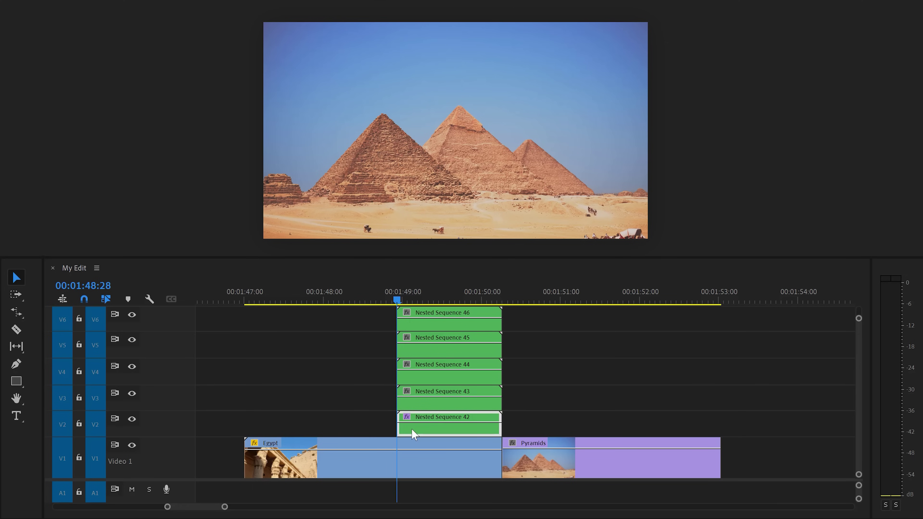
pyautogui.click(132, 393)
pyautogui.click(132, 340)
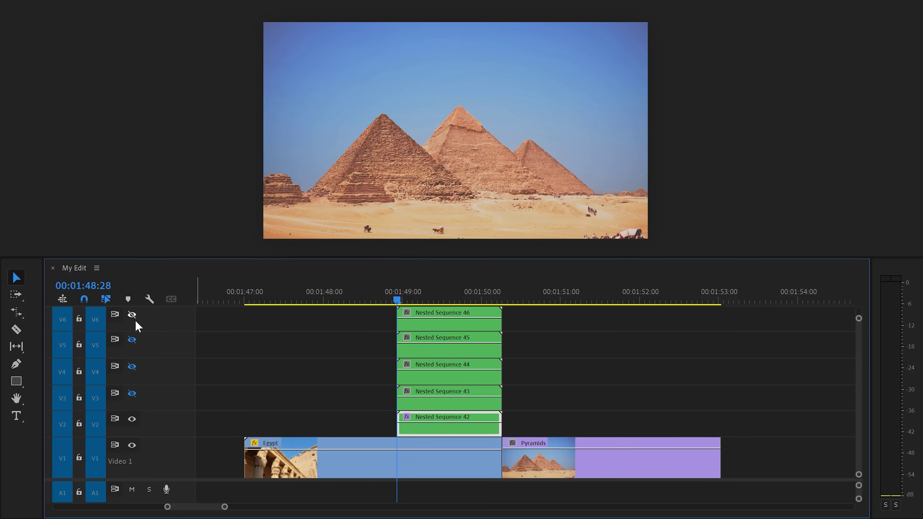
pyautogui.click(132, 314)
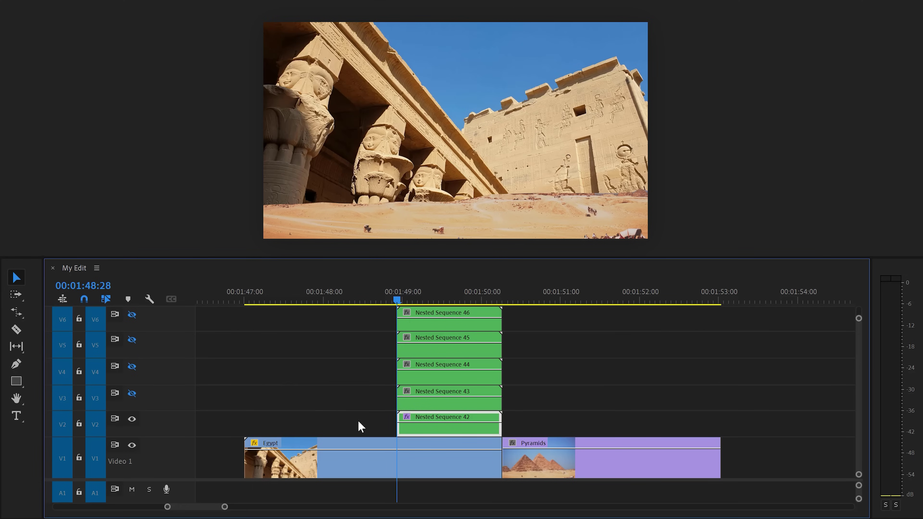